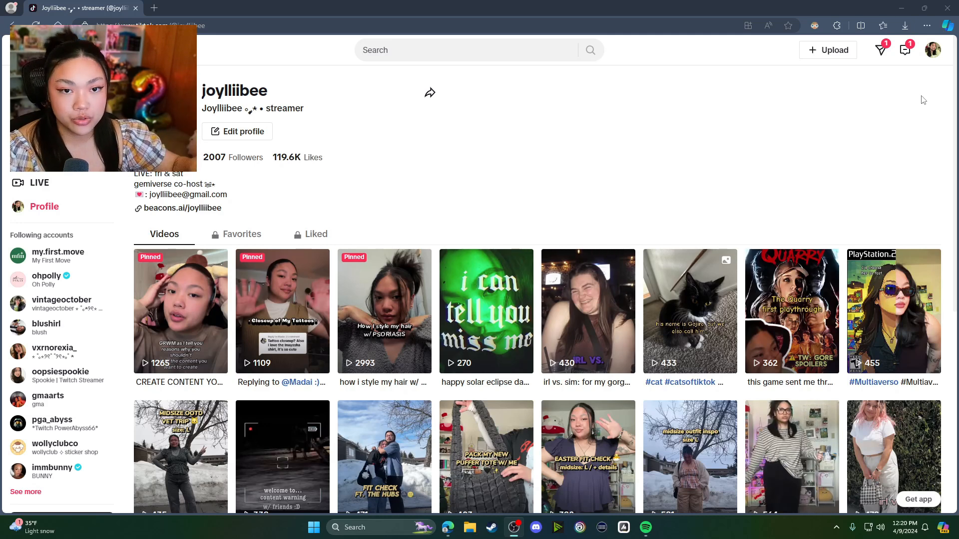
- Open the LIVE Studio download page from the TikTok profile's account options and look through it
mouse_move(934, 59)
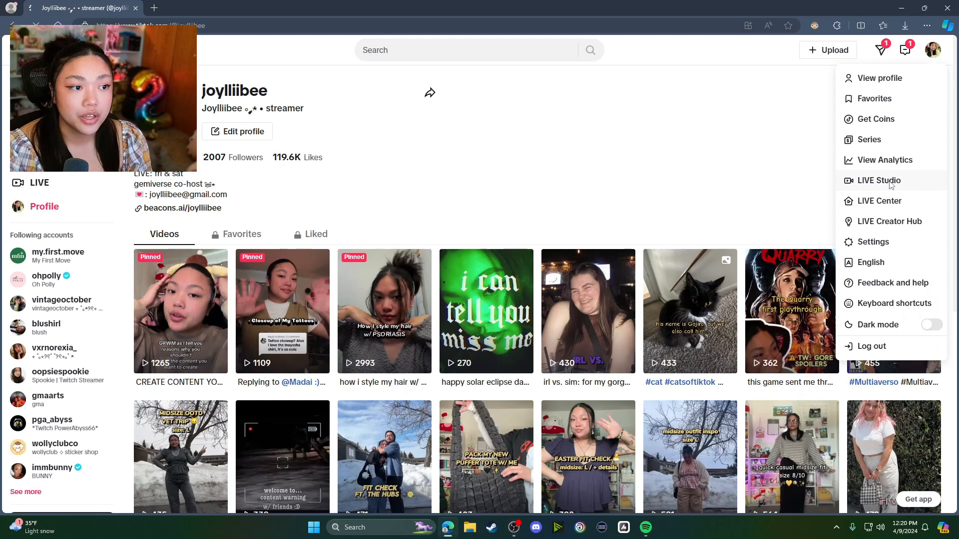
left_click(890, 184)
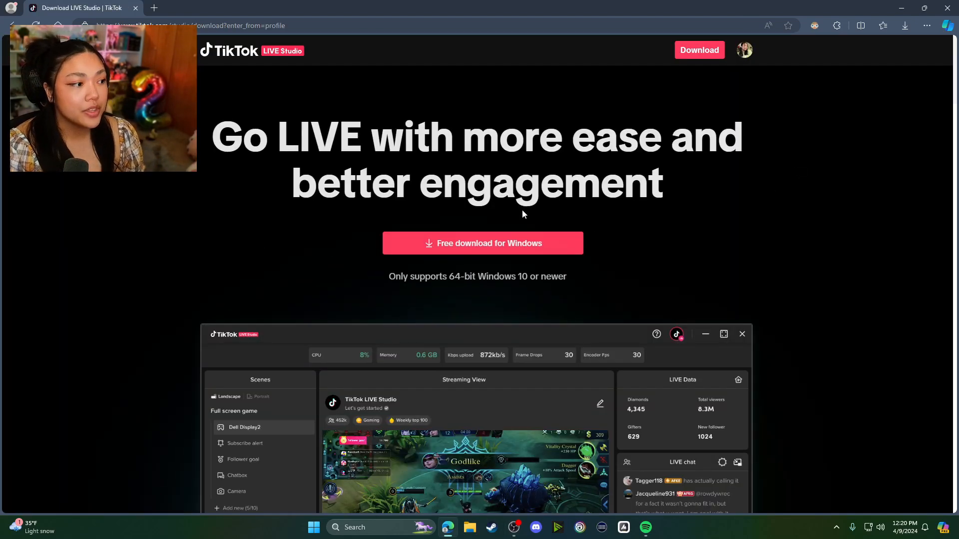
scroll(395, 287, "down", 5)
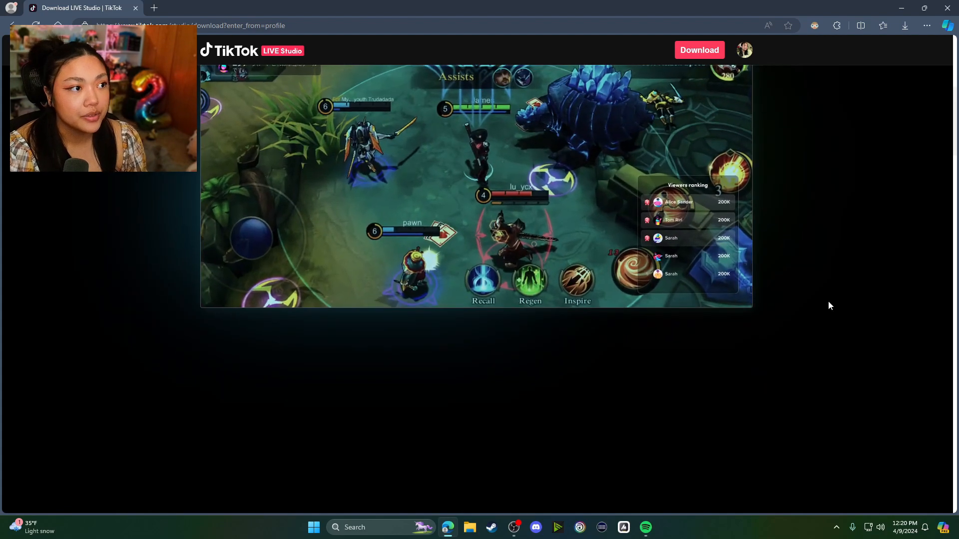
scroll(699, 255, "up", 5)
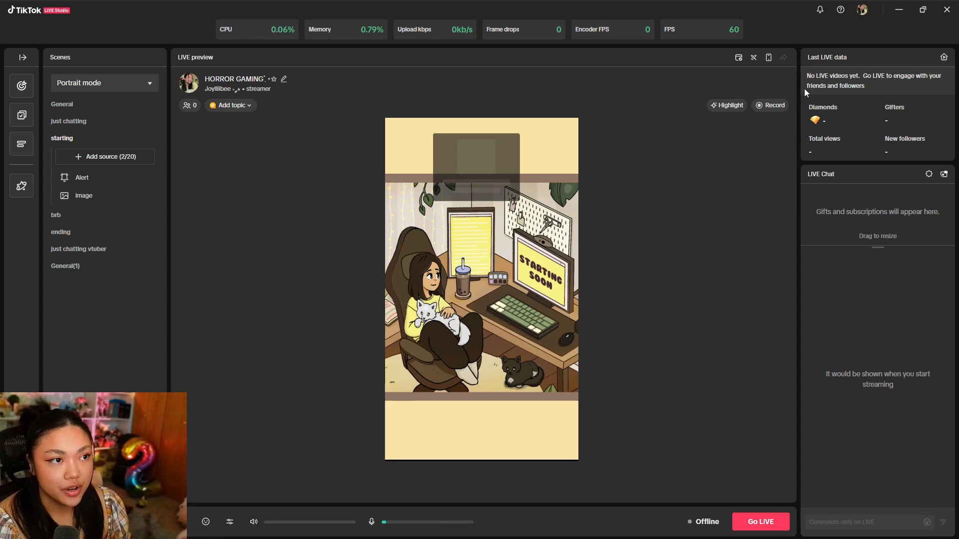
- In TikTok LIVE Studio, review the account's LIVE access status and the requirements for 14-day and 180-day access
left_click(866, 11)
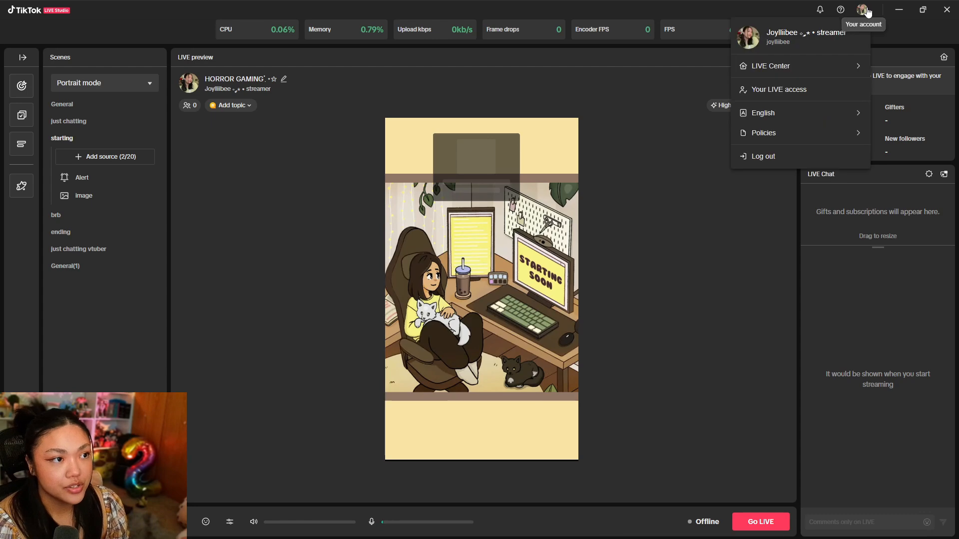
left_click(900, 38)
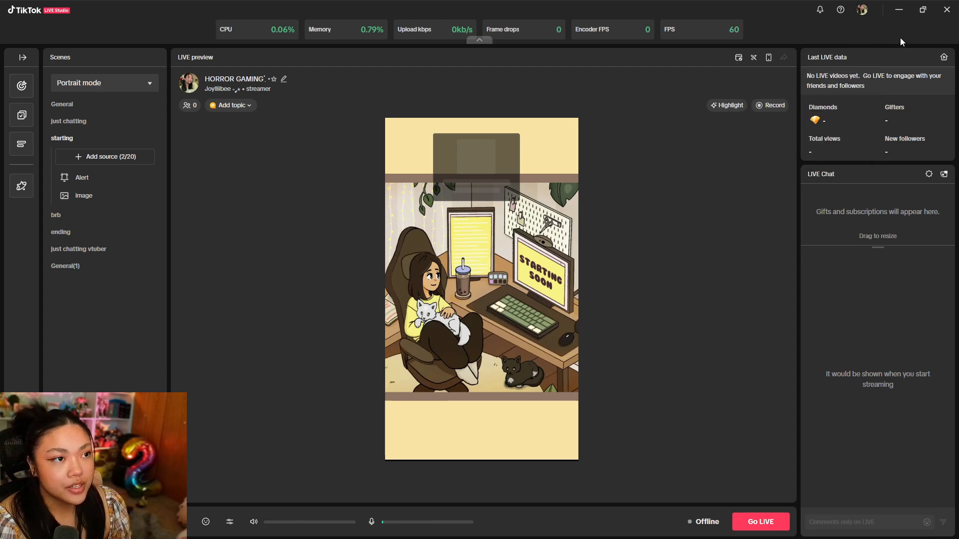
left_click(864, 12)
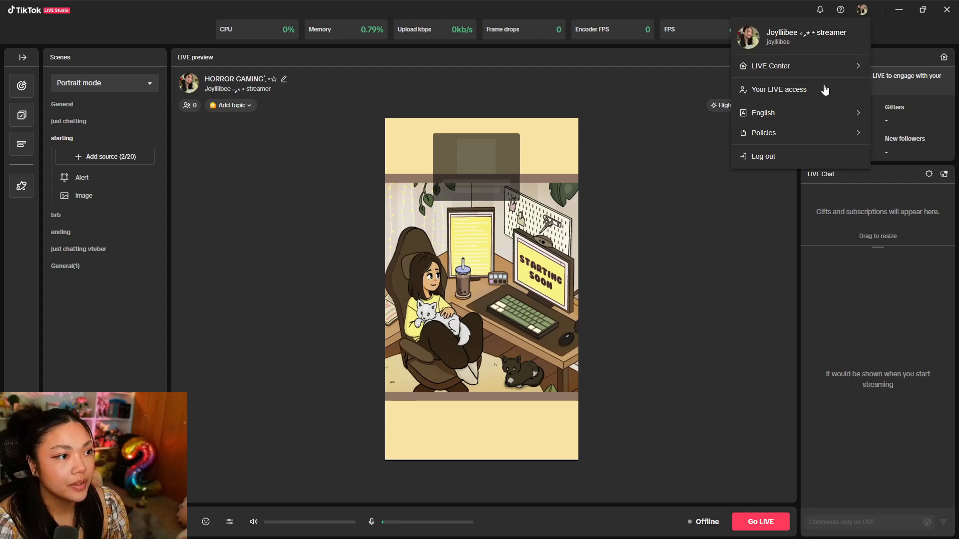
left_click(804, 93)
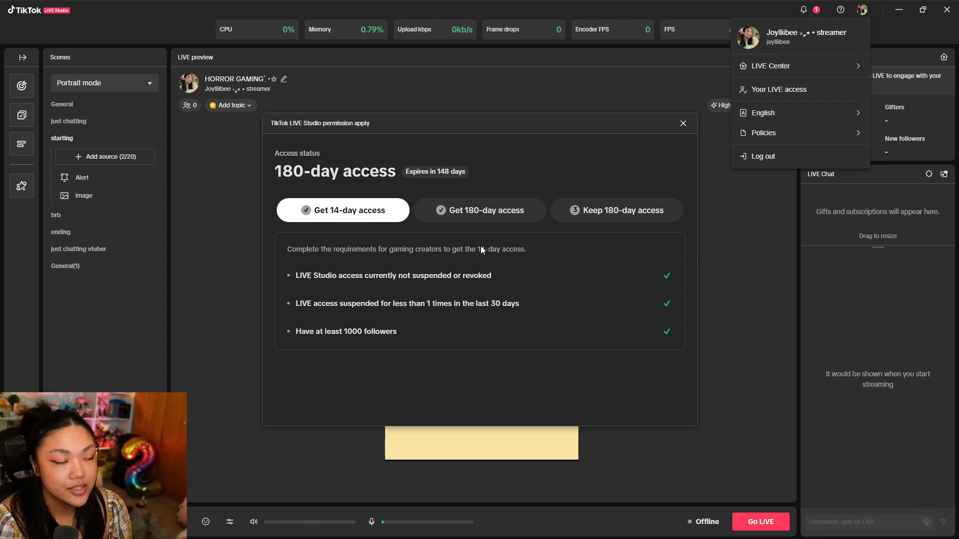
left_click(476, 218)
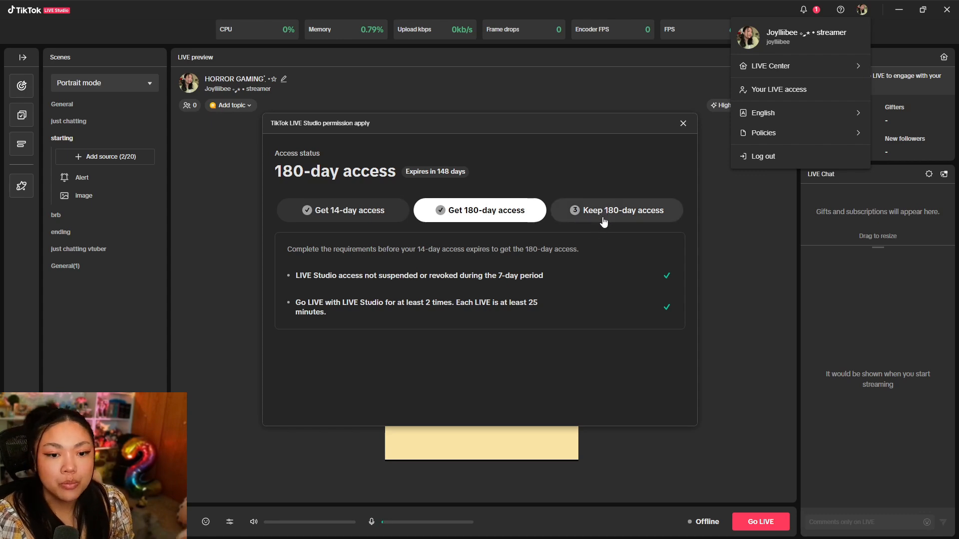
left_click(721, 224)
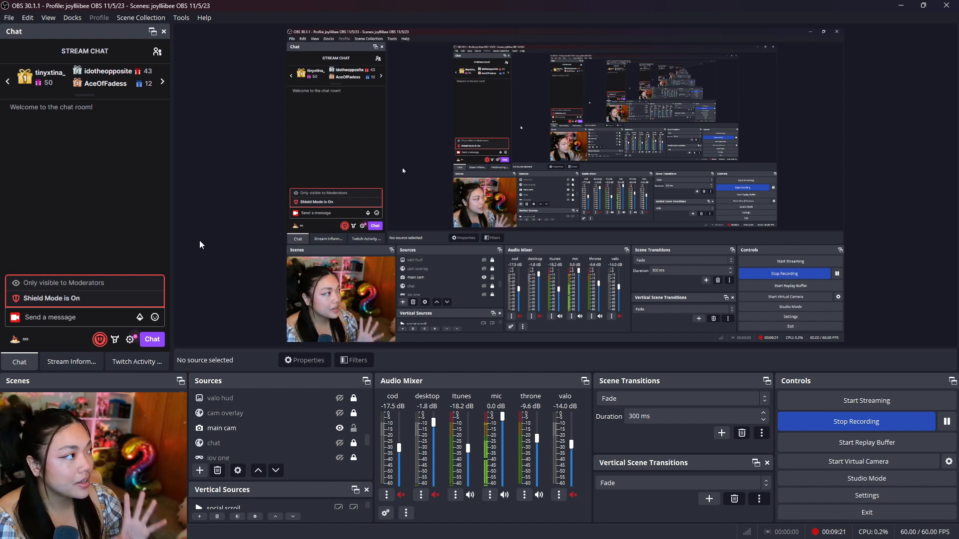
- Switch to OBS, show the Vertical dock and enlarge the lower docks so the scene list is visible
left_click(9, 18)
mouse_move(27, 18)
mouse_move(72, 17)
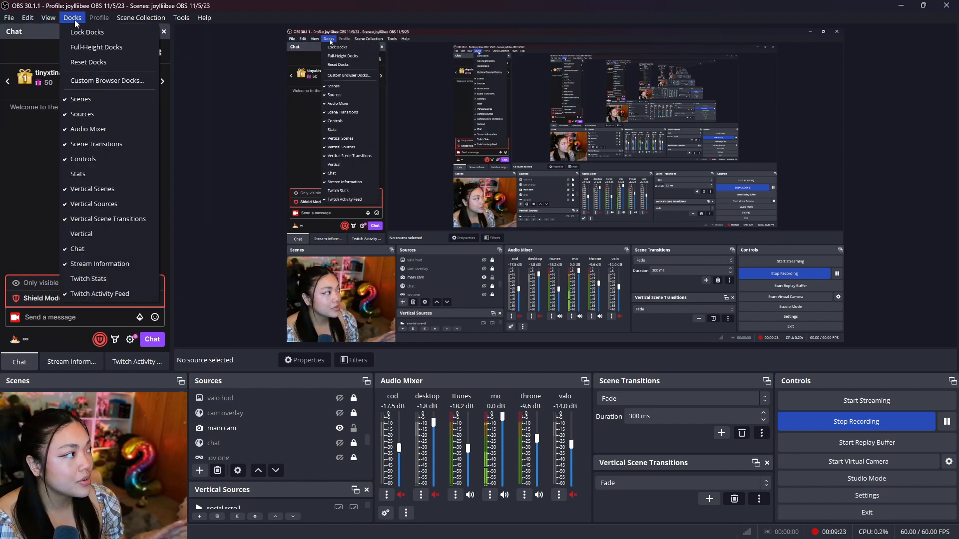
left_click(94, 236)
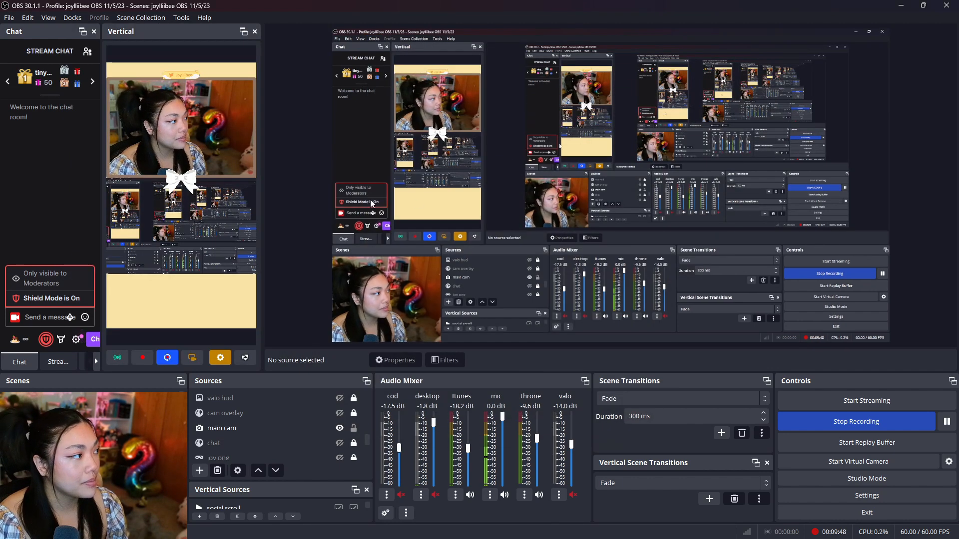
left_click_drag(302, 372, 301, 309)
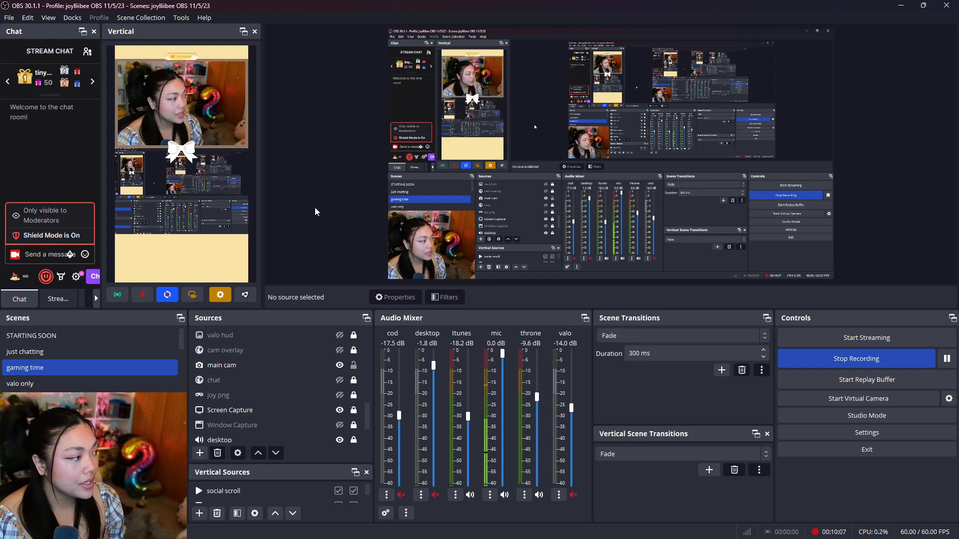
- Preview the just chatting scene and return to the gaming time scene
left_click(25, 352)
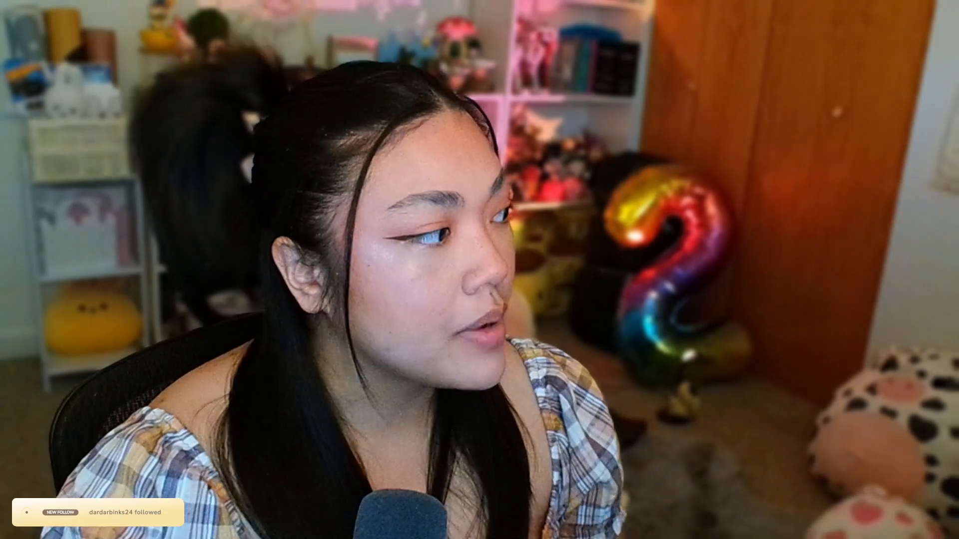
left_click(57, 367)
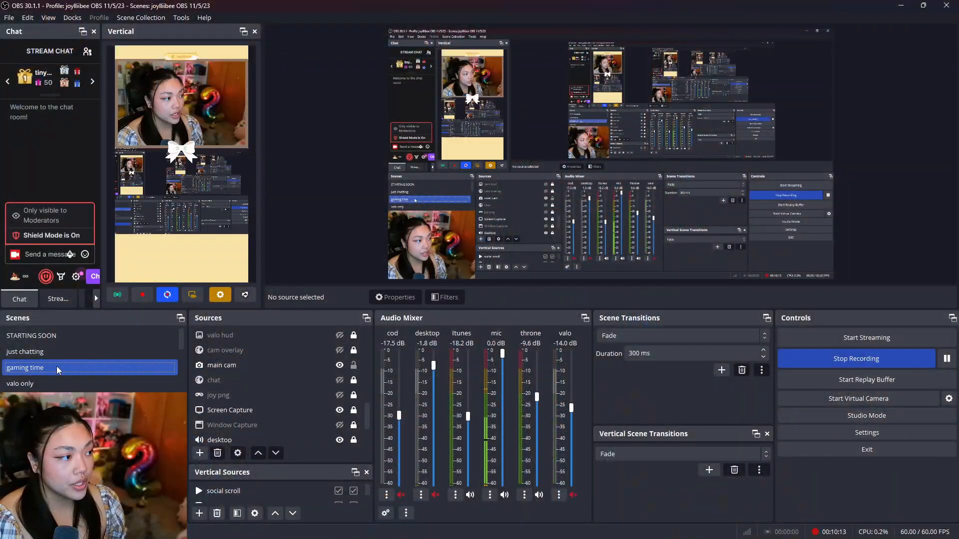
scroll(55, 368, "down", 1)
left_click(52, 369)
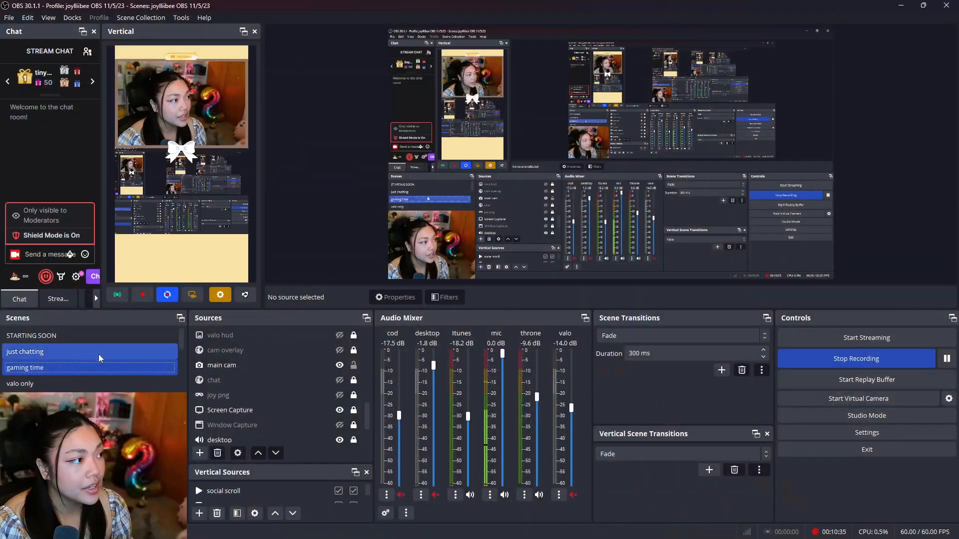
left_click(77, 369)
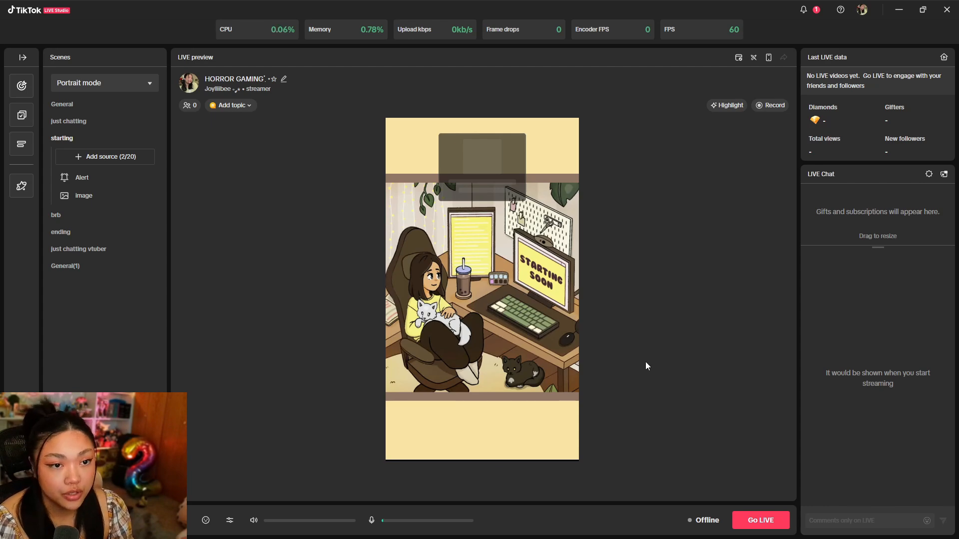
- In TikTok LIVE Studio, open the just chatting scene's camera settings and check its resolution and camera device options
left_click(90, 106)
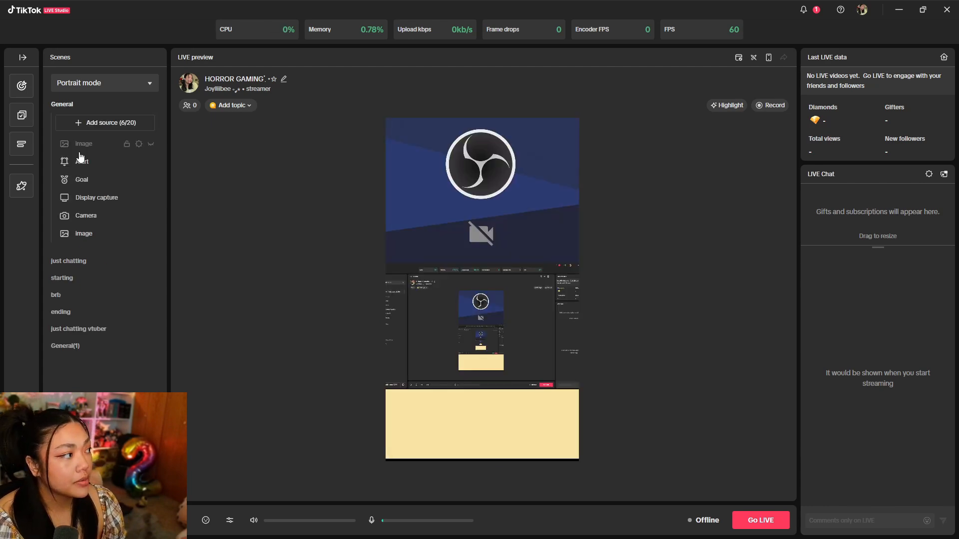
left_click(70, 260)
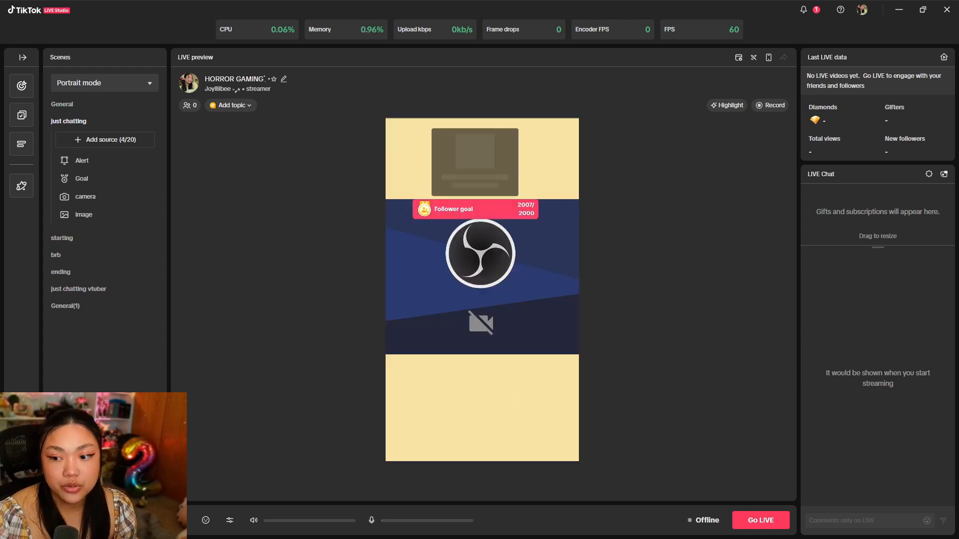
double_click(508, 306)
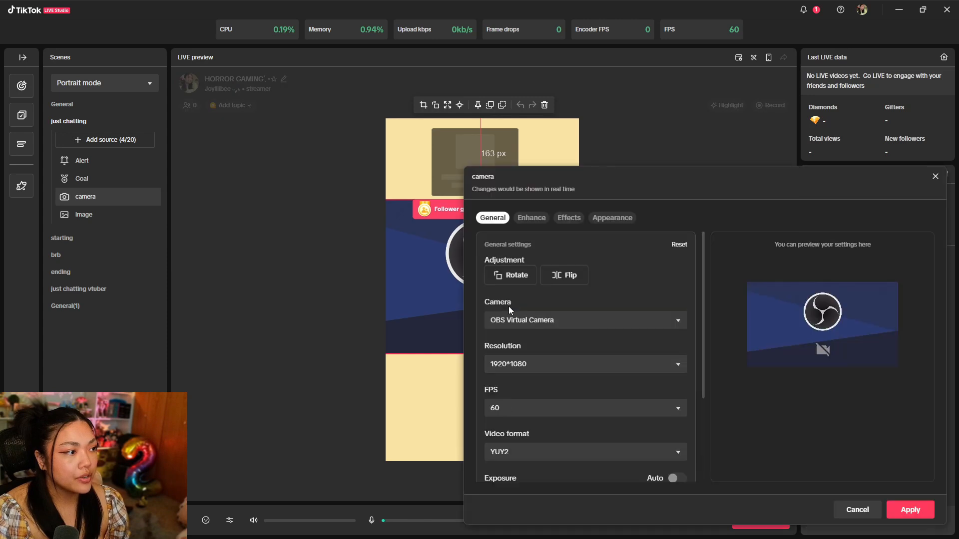
left_click(410, 303)
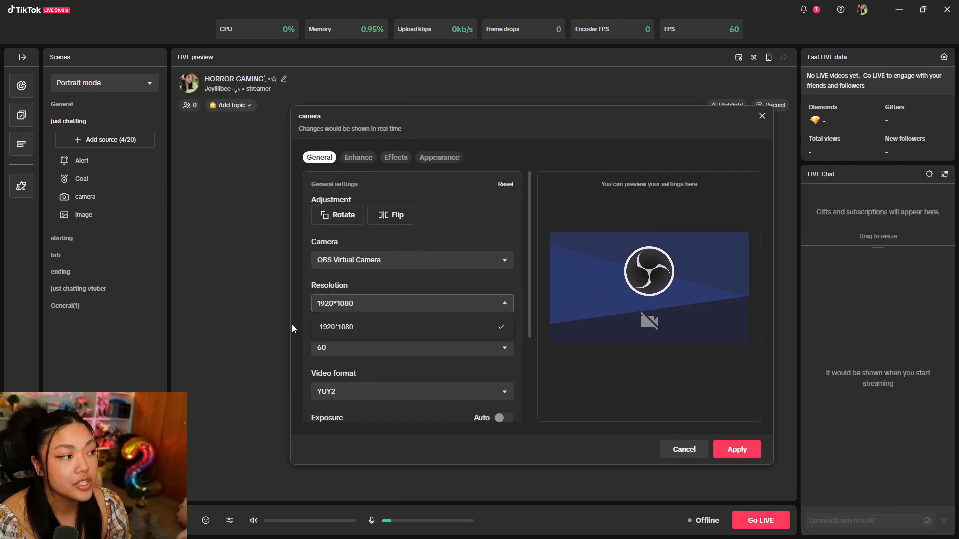
left_click(349, 334)
left_click(397, 261)
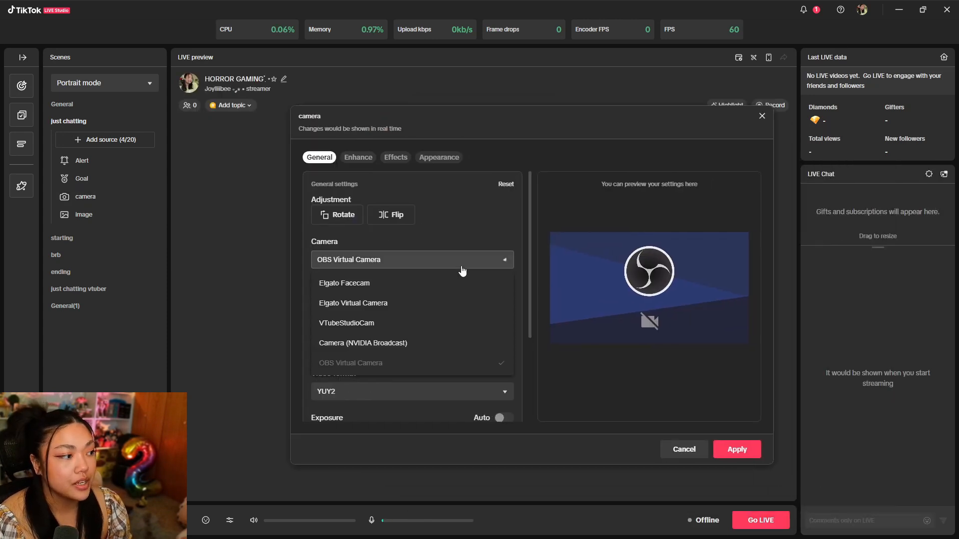
- Check the camera's video format options, keep YUY2, and close the camera settings without applying changes
scroll(439, 330, "down", 3)
left_click(433, 315)
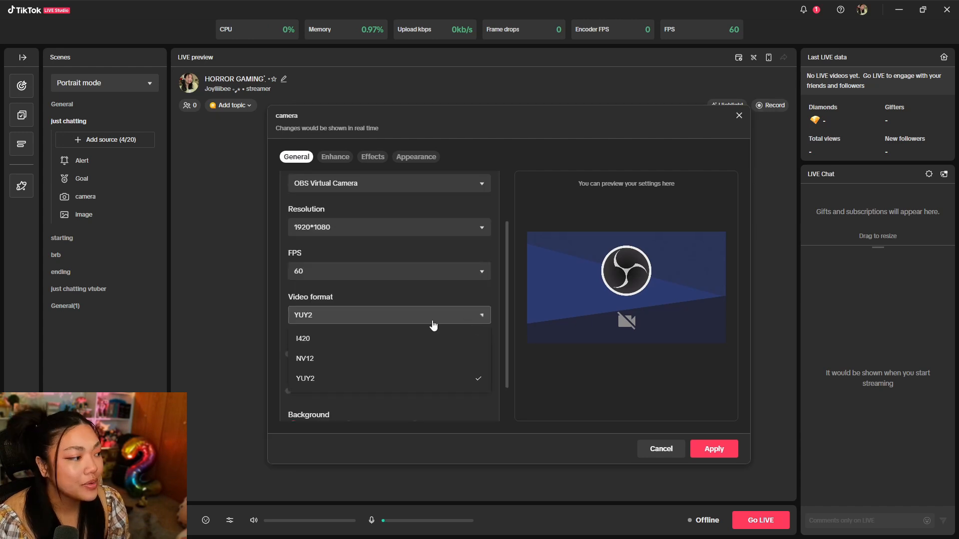
left_click(336, 380)
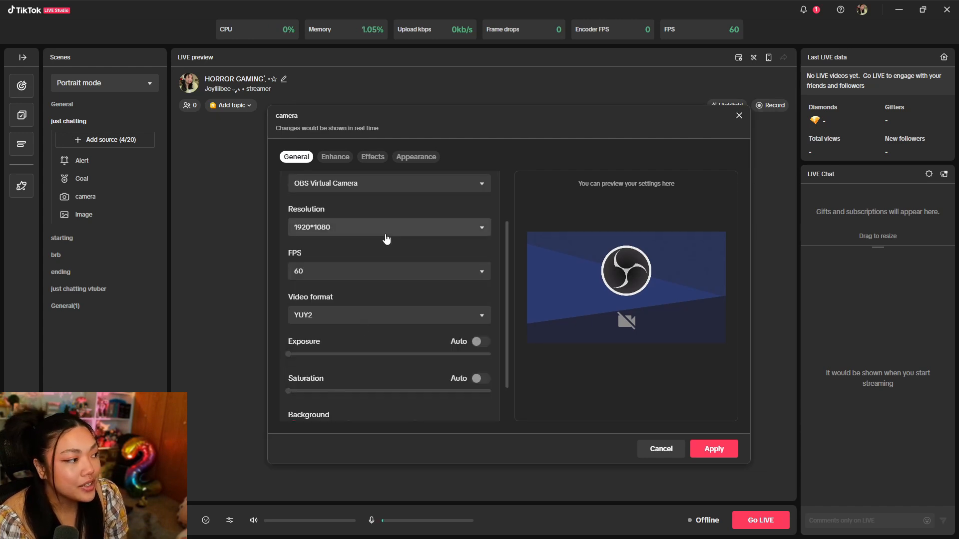
left_click(385, 230)
scroll(416, 301, "up", 1)
scroll(415, 301, "up", 1)
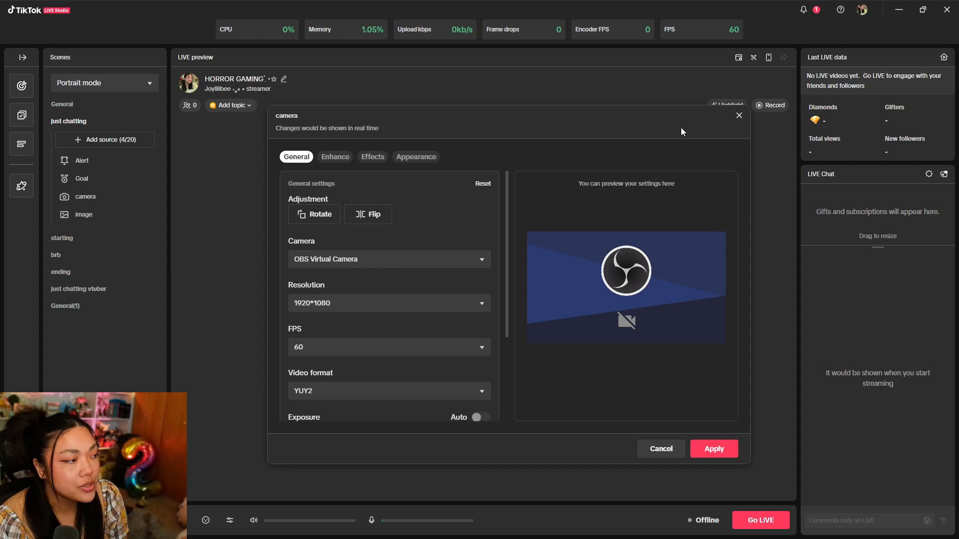
left_click(737, 116)
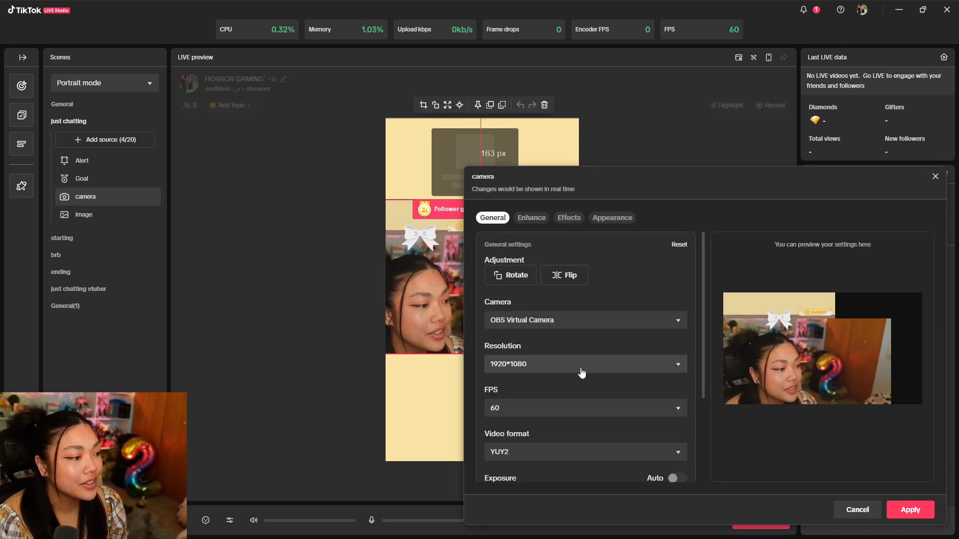
- Recheck the resolution options for the OBS Virtual Camera source and close its settings
left_click(580, 369)
left_click(536, 390)
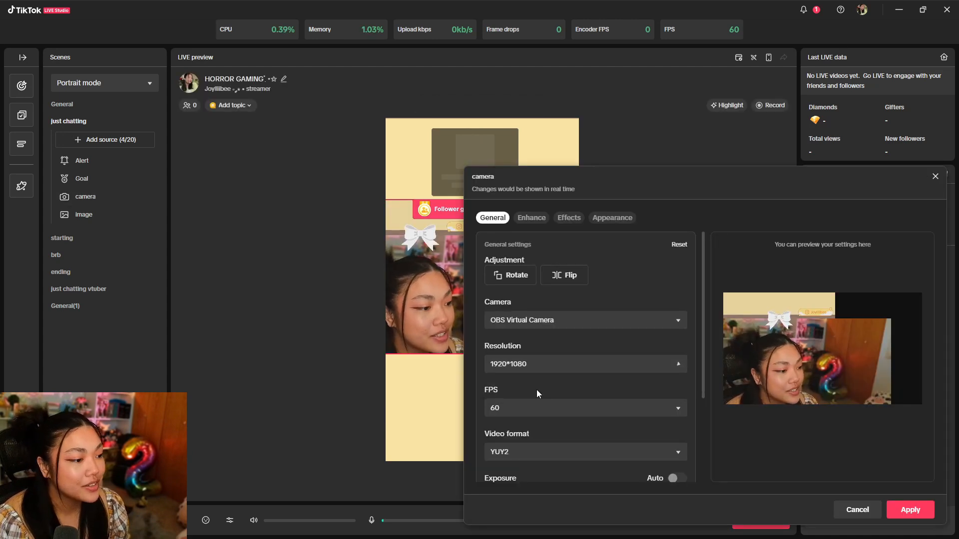
left_click(934, 176)
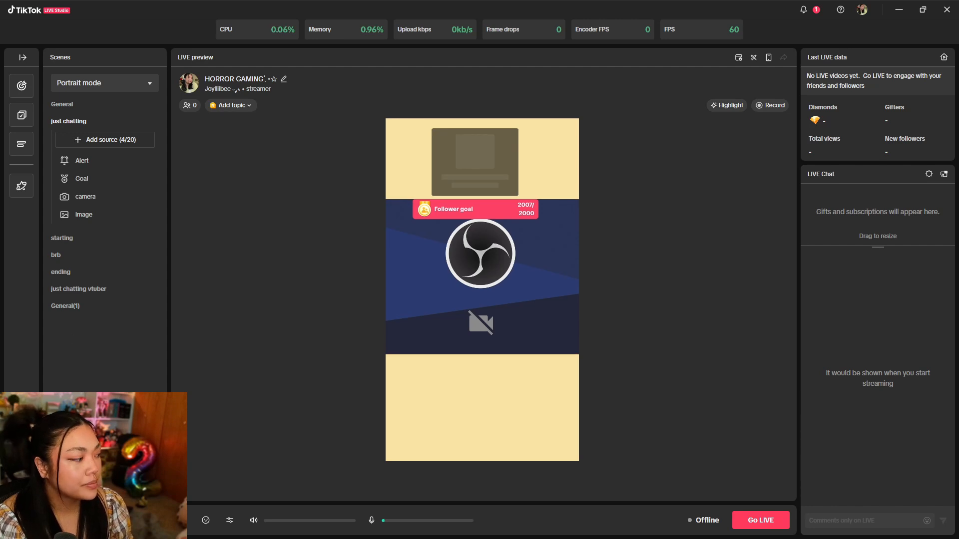
- Preview the Neon Light and Christmas themes for a new General scene and dismiss the scene setup
left_click(105, 520)
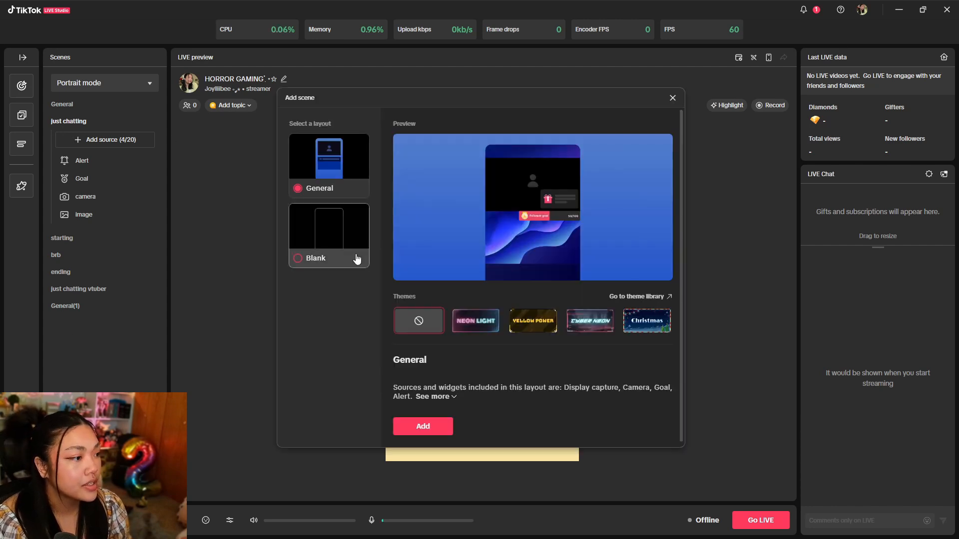
scroll(650, 339, "down", 1)
left_click(476, 317)
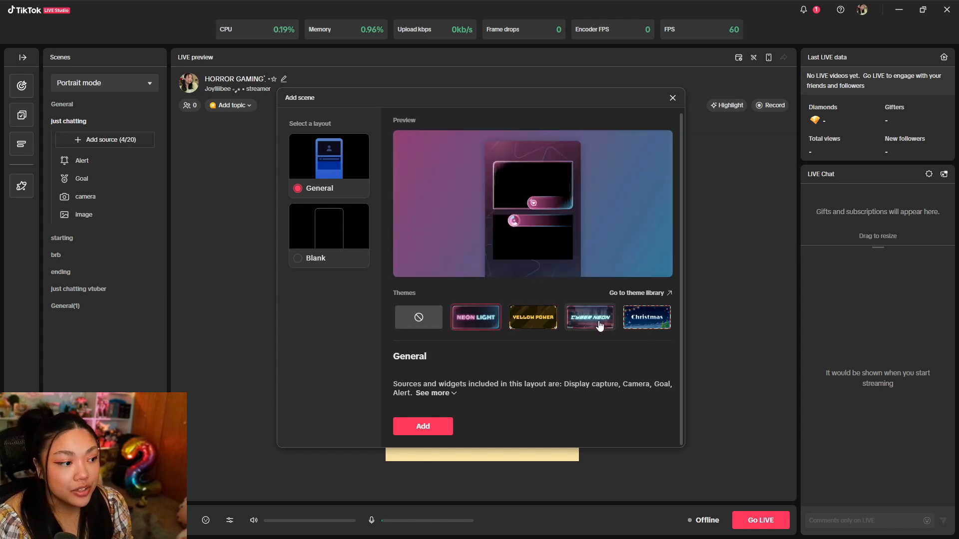
left_click(644, 328)
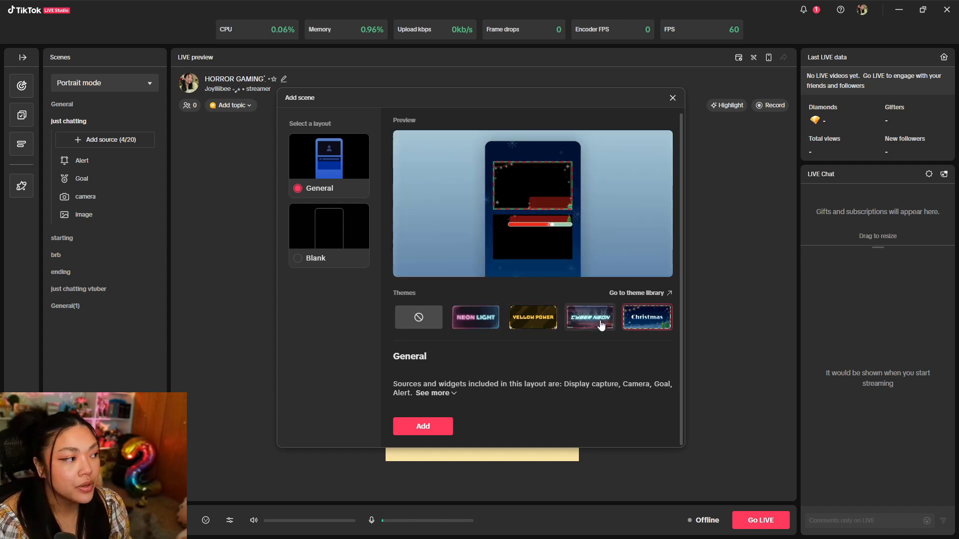
left_click(356, 222)
left_click(673, 98)
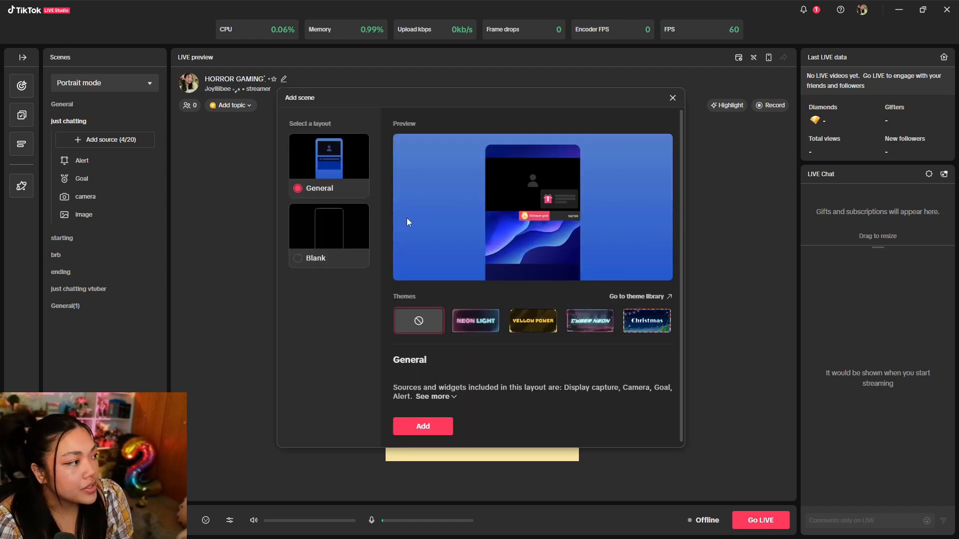
- Add a new scene with the General layout and the Yellow Power theme
left_click(532, 323)
left_click(423, 426)
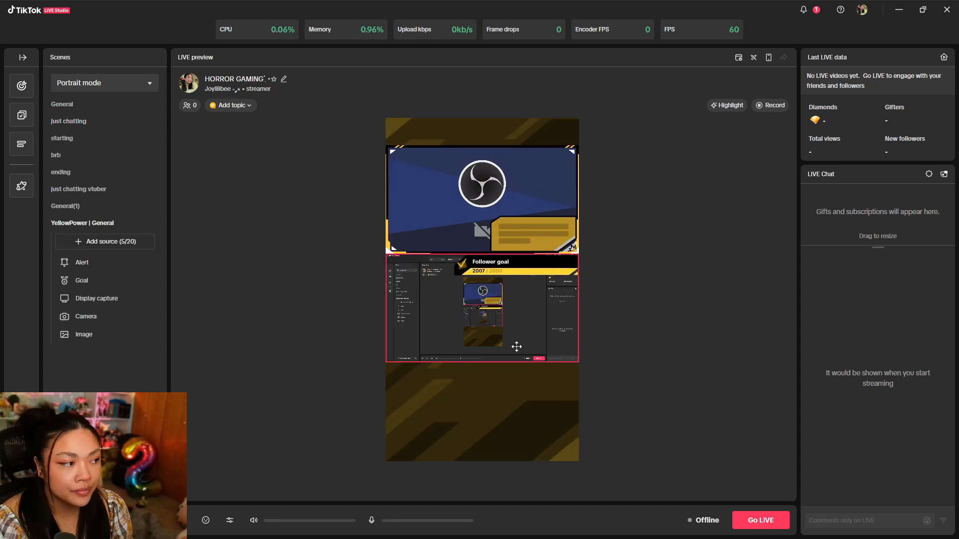
- Browse the video source types available for the YellowPower scene, including camera, display capture, window capture, link, video, Android and iOS casting, and capture card
left_click(111, 243)
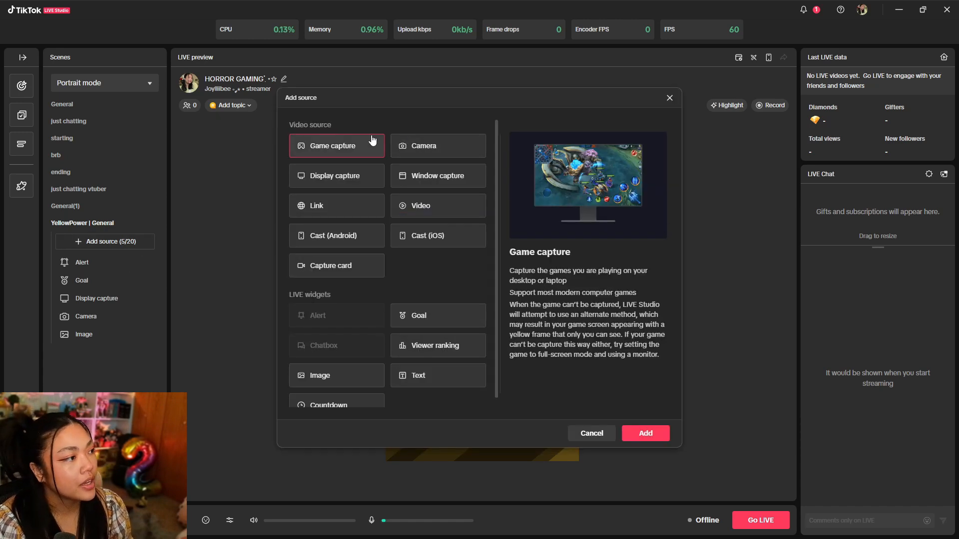
left_click(444, 150)
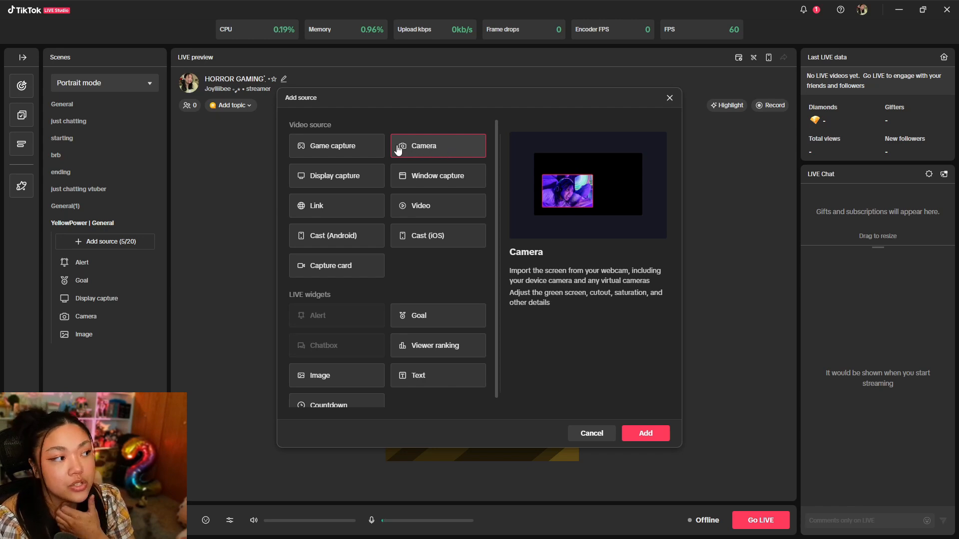
left_click(352, 186)
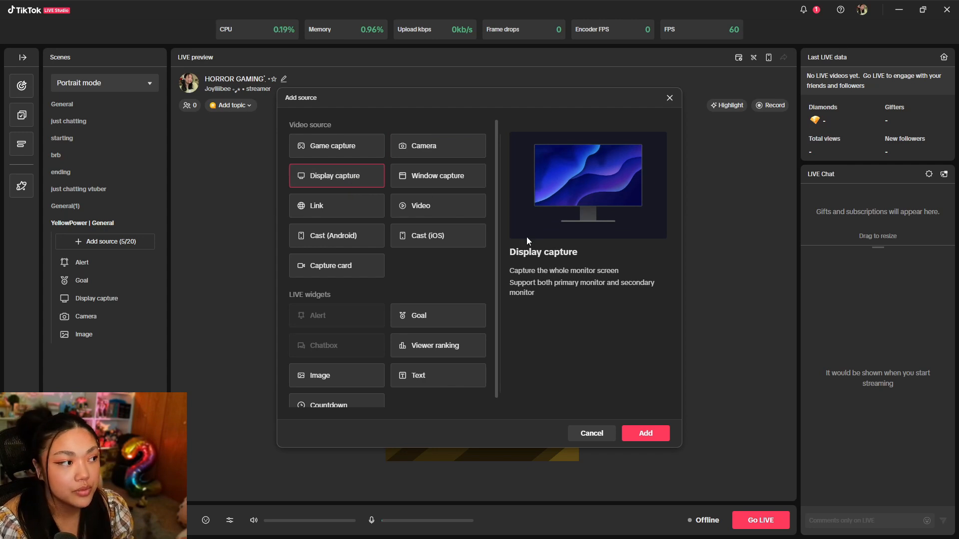
left_click(451, 181)
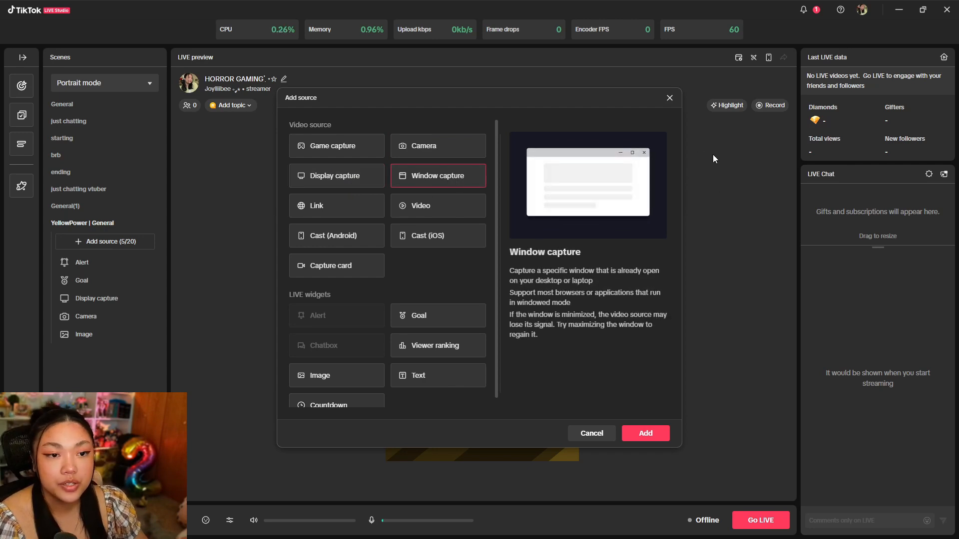
left_click(344, 213)
left_click(442, 214)
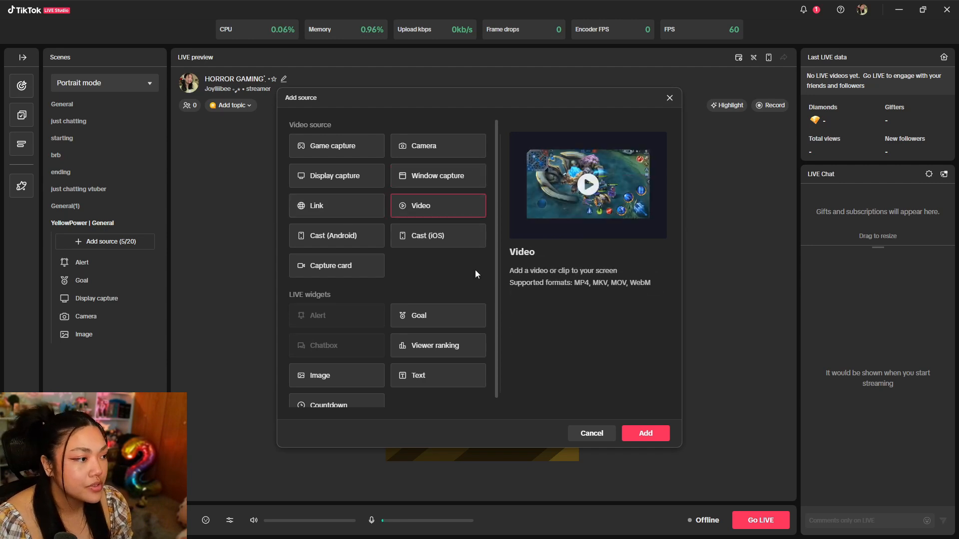
left_click(439, 243)
left_click(339, 243)
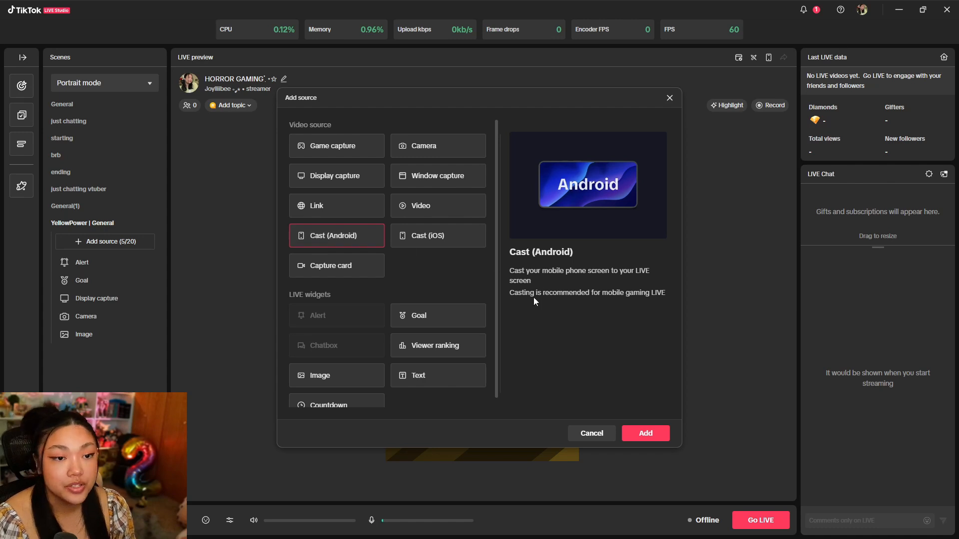
scroll(425, 285, "down", 1)
left_click(350, 260)
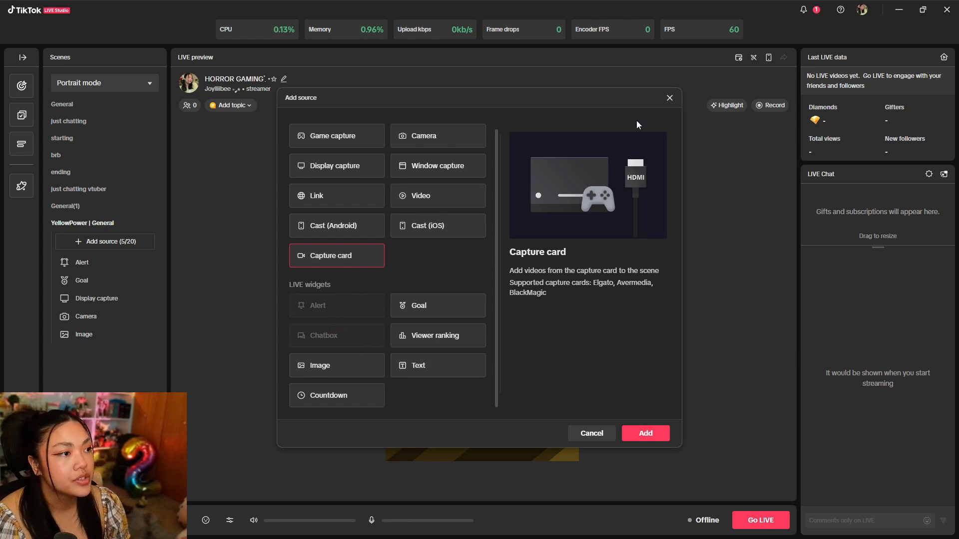
- Review the viewer ranking, text, image and countdown widgets that can be added as sources
left_click(415, 337)
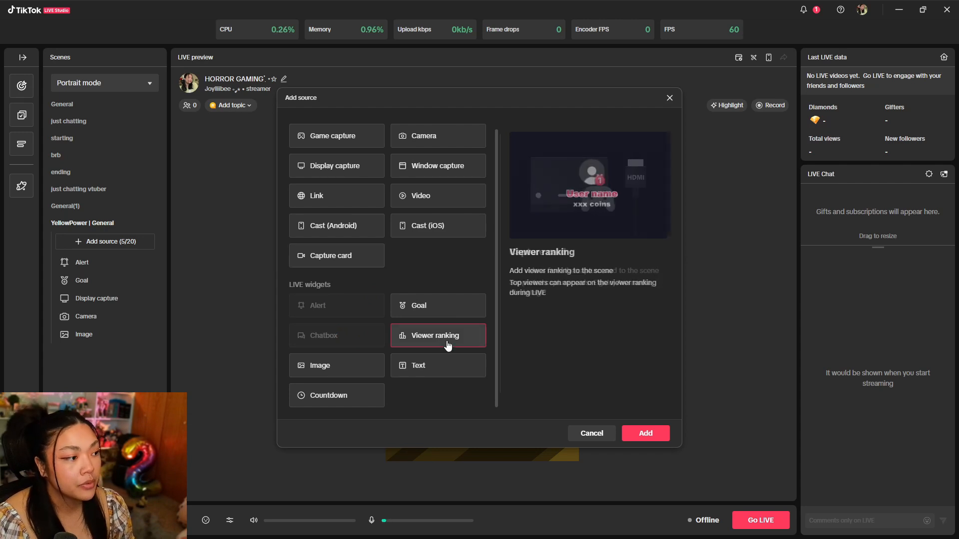
left_click(445, 367)
left_click(334, 373)
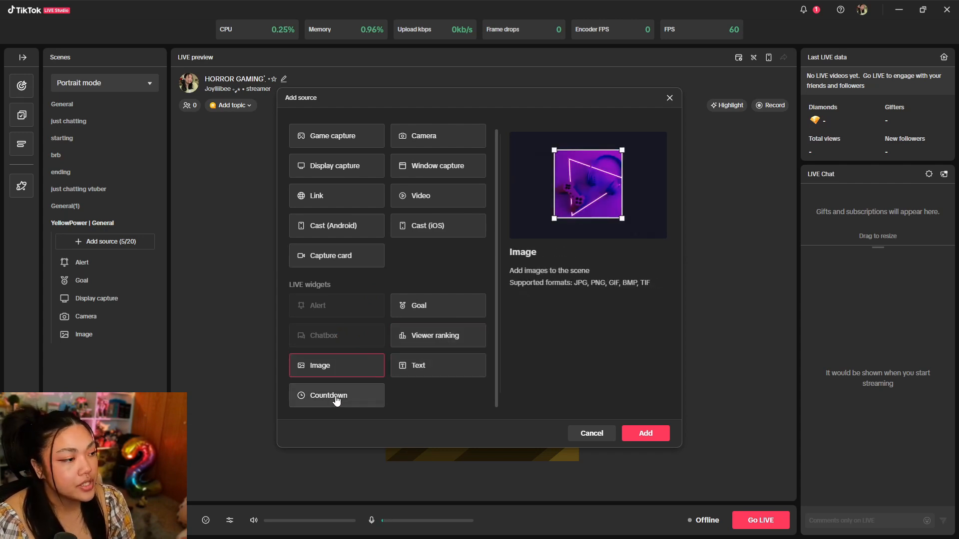
left_click(336, 397)
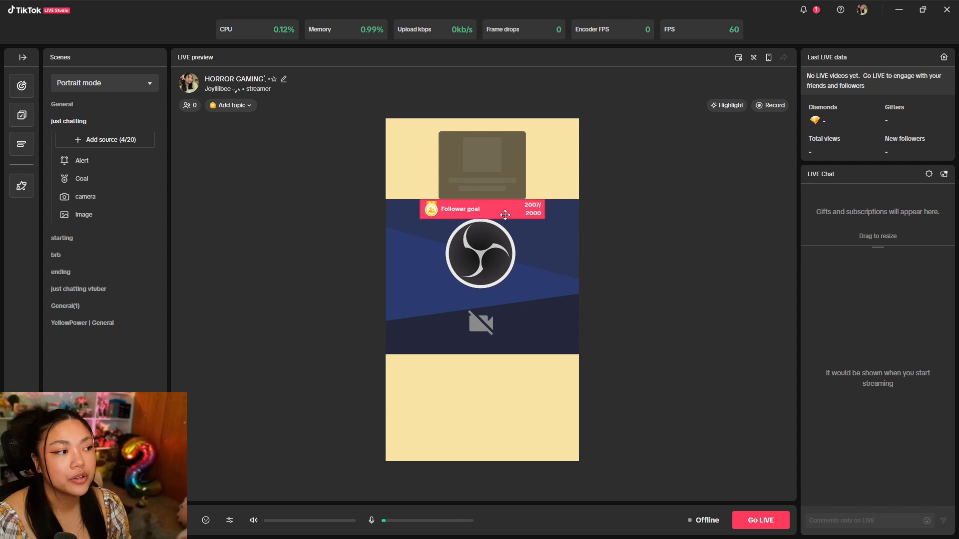
- Review the alert settings in the just chatting scene without applying changes, and move the camera just below the follower goal banner
double_click(505, 214)
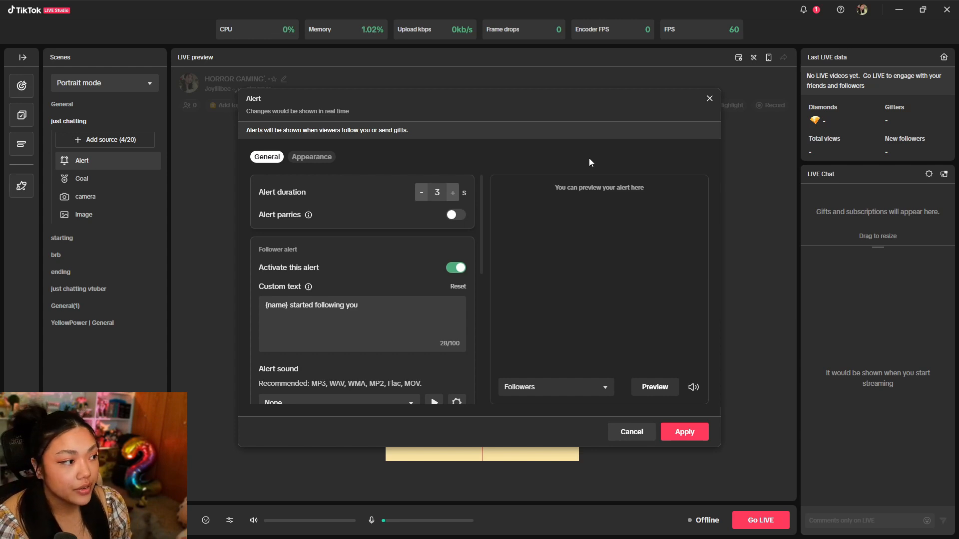
left_click(709, 100)
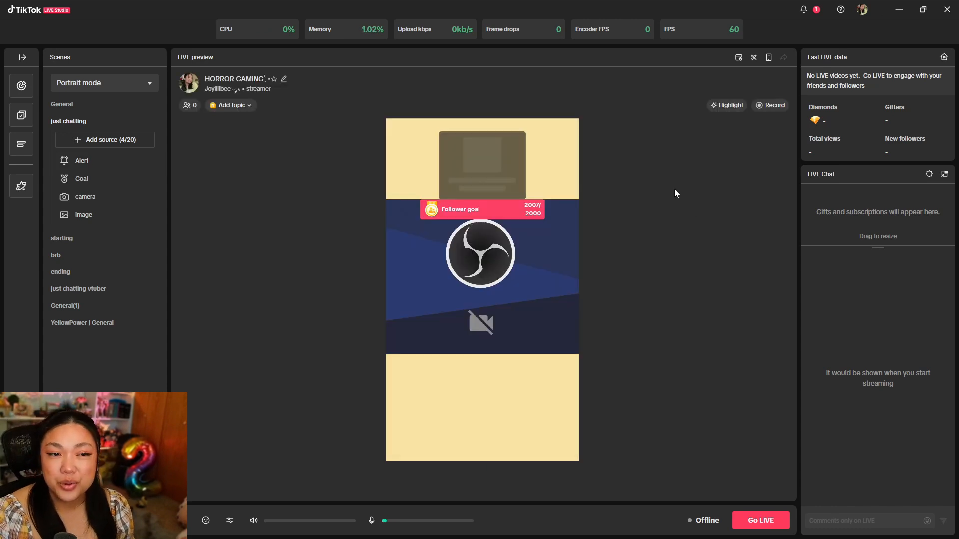
left_click_drag(531, 319, 529, 339)
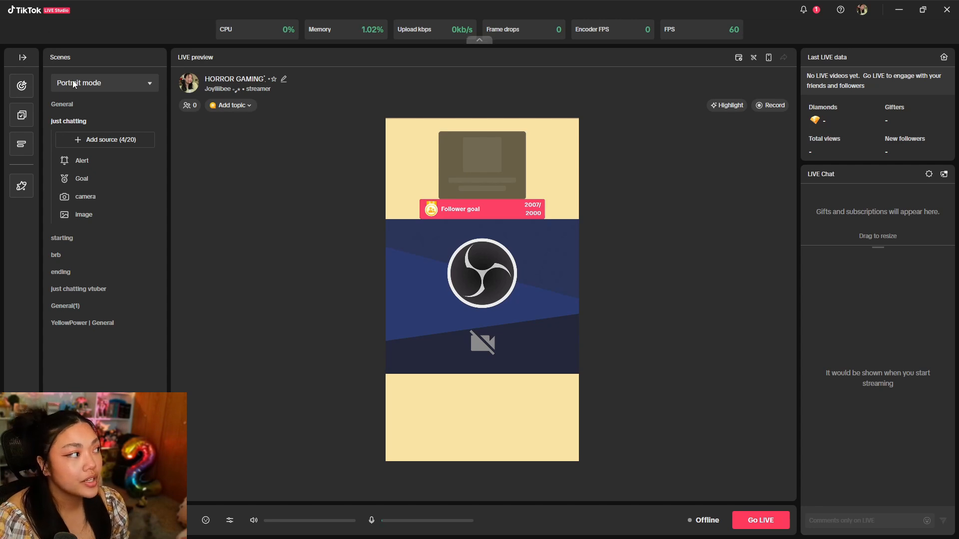
- Switch to the General scene and slightly adjust the positions of its camera and alert box in the preview
left_click(77, 110)
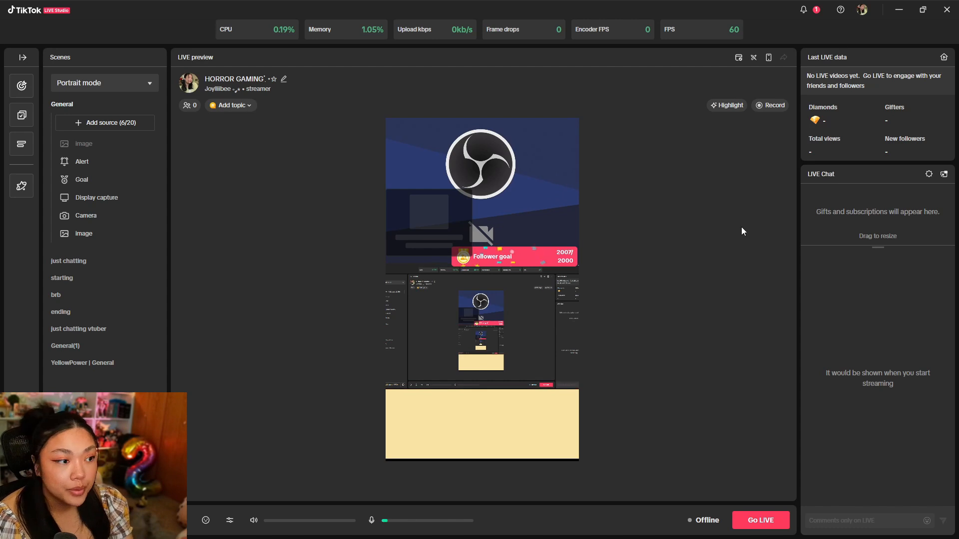
left_click(514, 190)
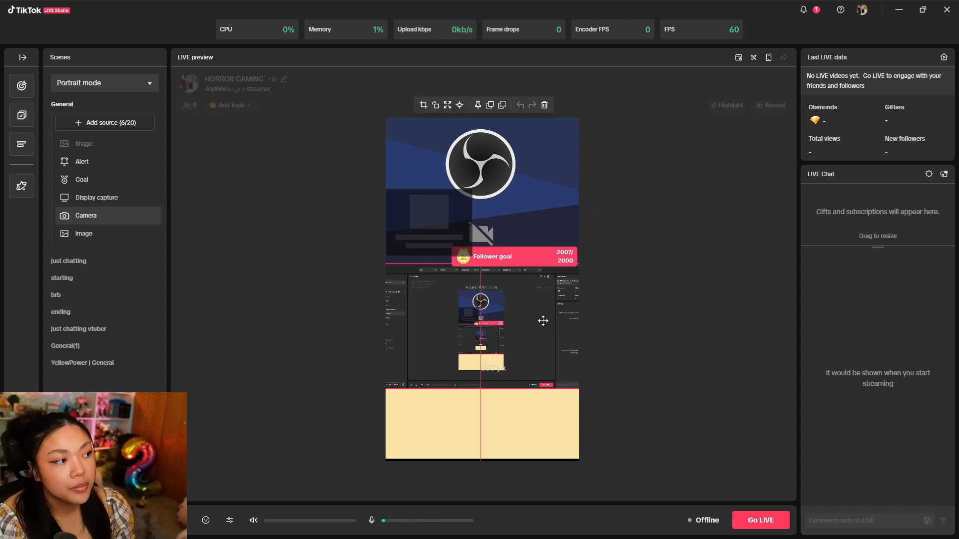
mouse_move(532, 189)
left_mouse_down()
mouse_move(531, 178)
mouse_move(531, 188)
left_mouse_up()
left_click(627, 207)
left_click(414, 221)
double_click(414, 220)
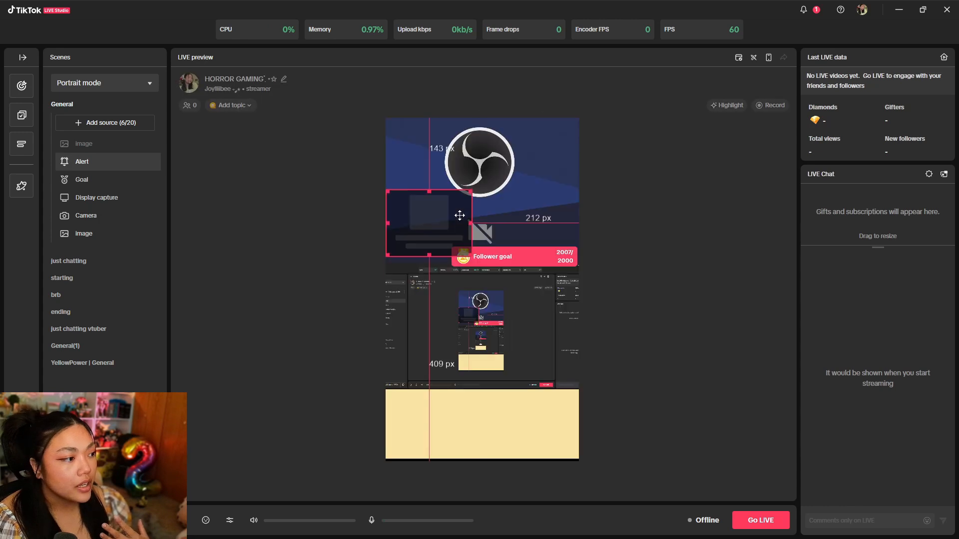
left_click_drag(459, 215, 459, 221)
left_click(655, 230)
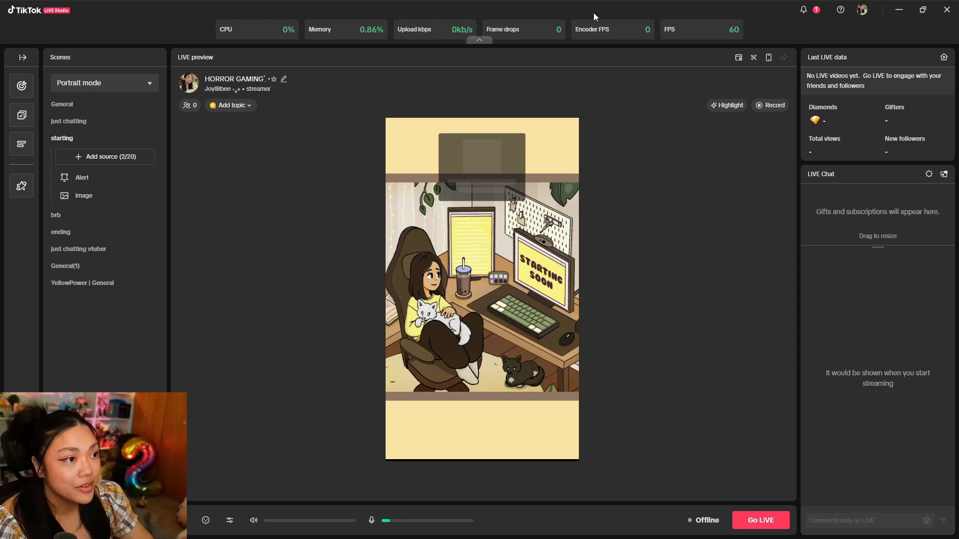
- Check the mobile preview of the starting scene, close it, and open the Subscription feature from the General scene
left_click(768, 58)
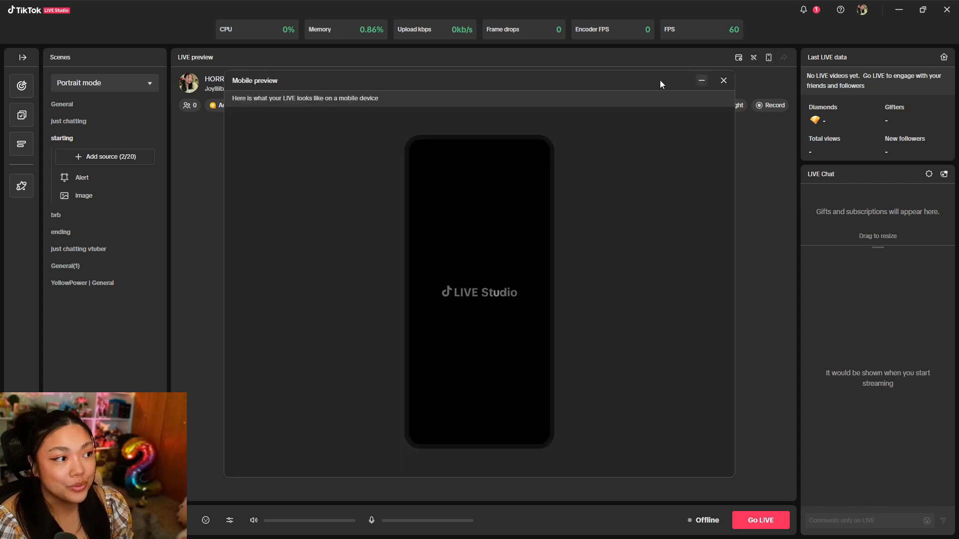
left_click(721, 80)
left_click(768, 58)
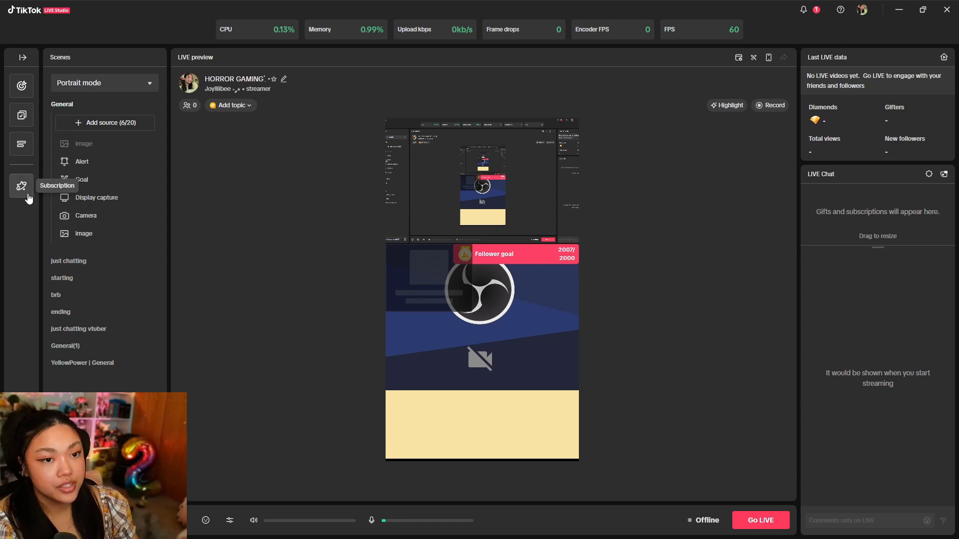
left_click(30, 194)
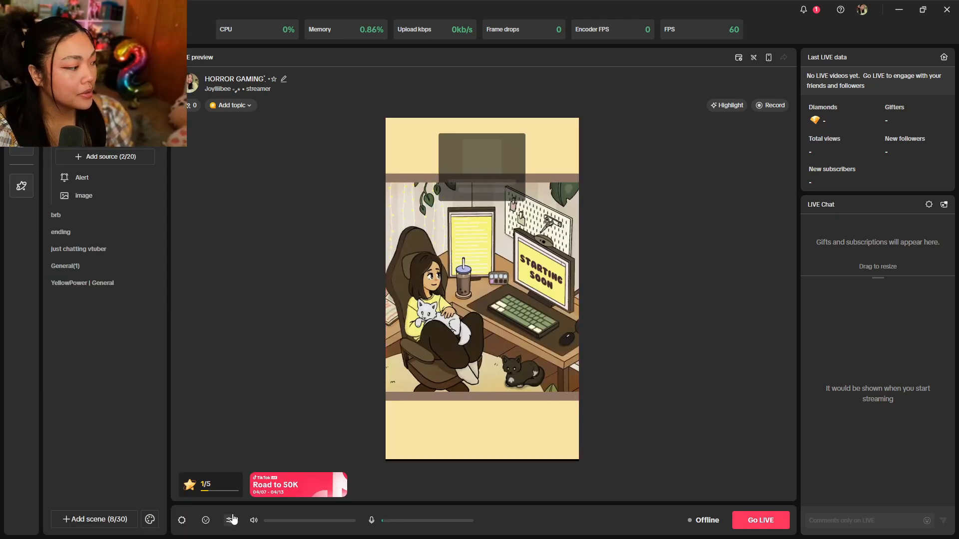
- Review the LIVE quality, recording and hotkey stream settings, and close them without changes
left_click(183, 522)
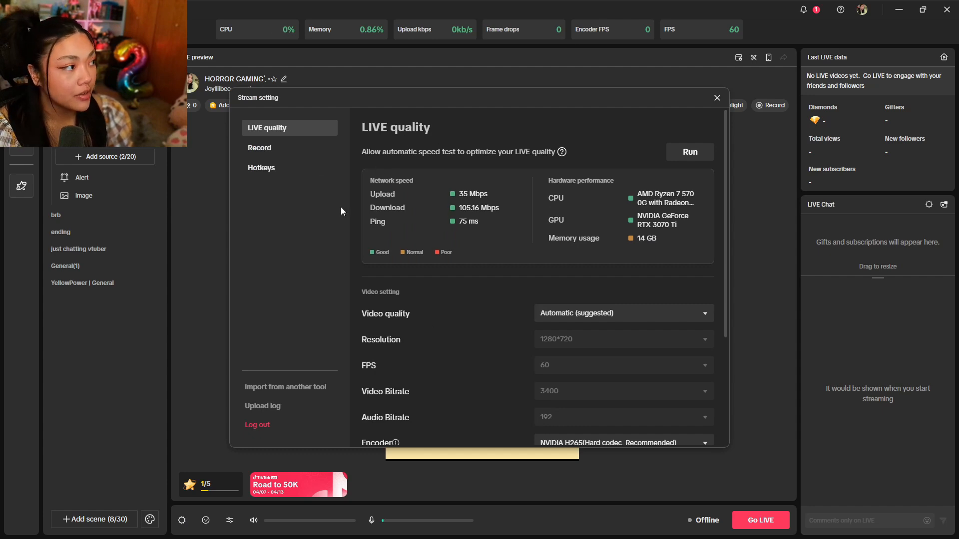
left_click(307, 151)
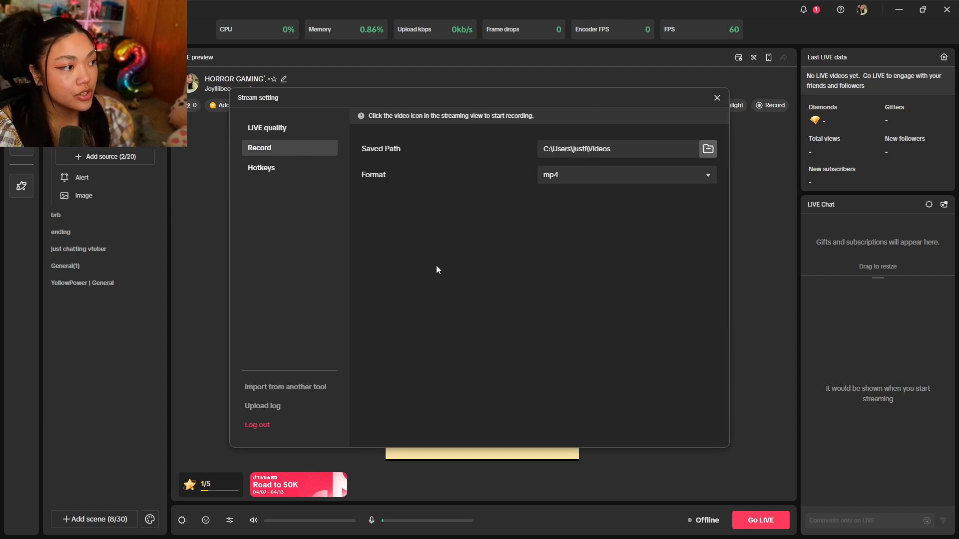
mouse_move(544, 97)
left_mouse_down()
mouse_move(608, 432)
mouse_move(530, 100)
left_mouse_up()
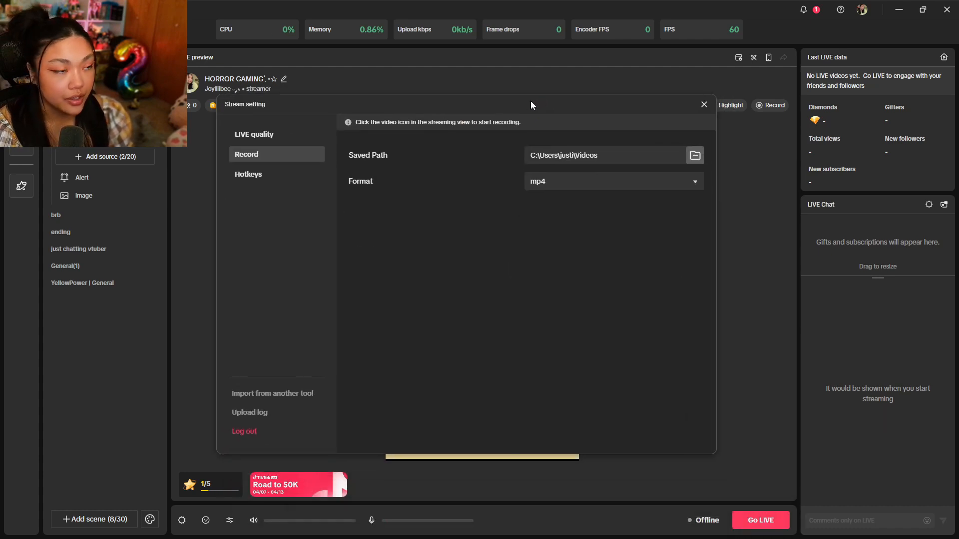
left_click(259, 175)
scroll(518, 366, "down", 7)
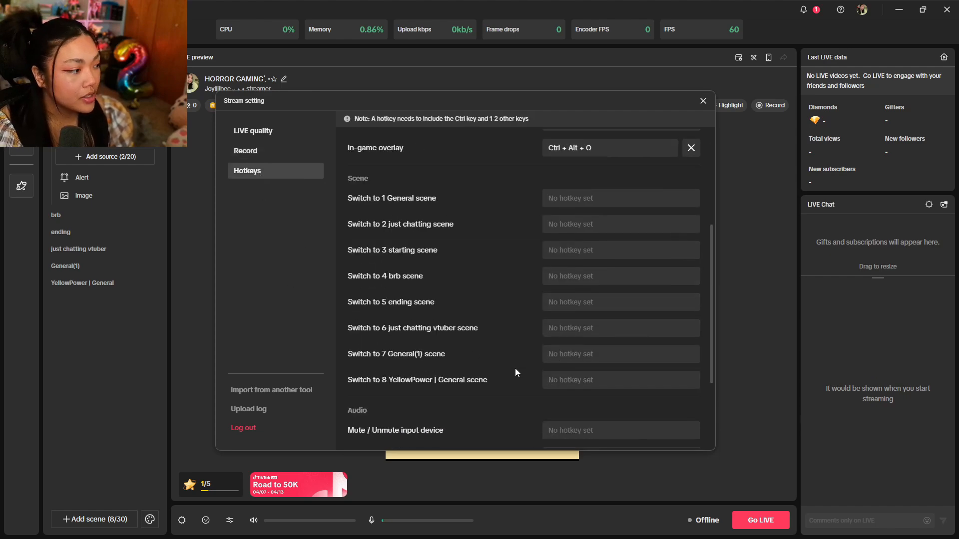
left_click(702, 101)
- Try to open camera effects, decline adding a camera, and open the audio mixer, dismissing its introductory tip
left_click(206, 521)
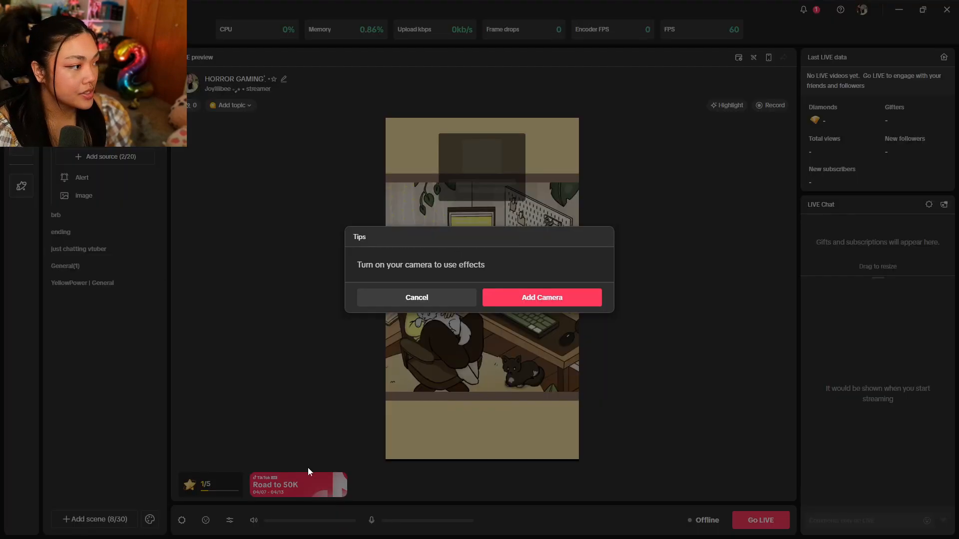
left_click(431, 304)
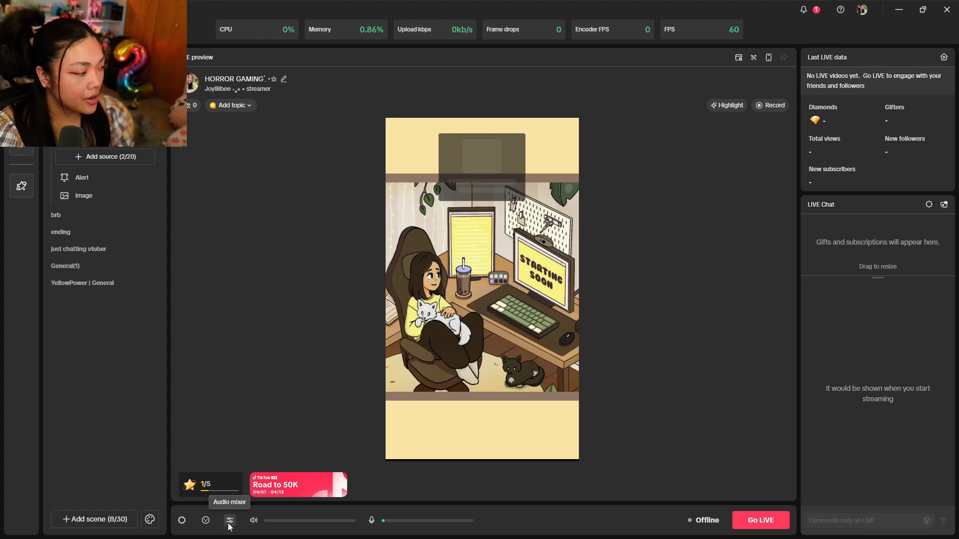
left_click(229, 524)
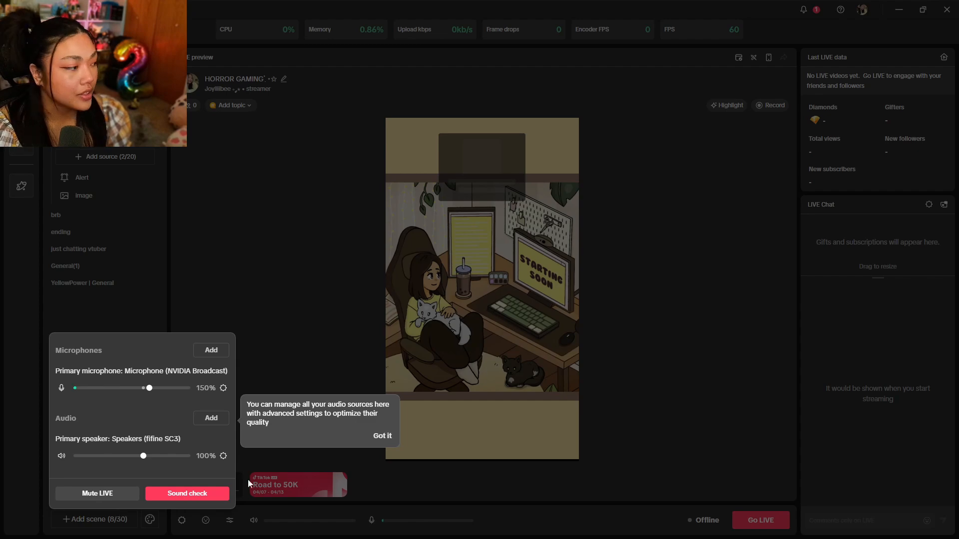
left_click(382, 436)
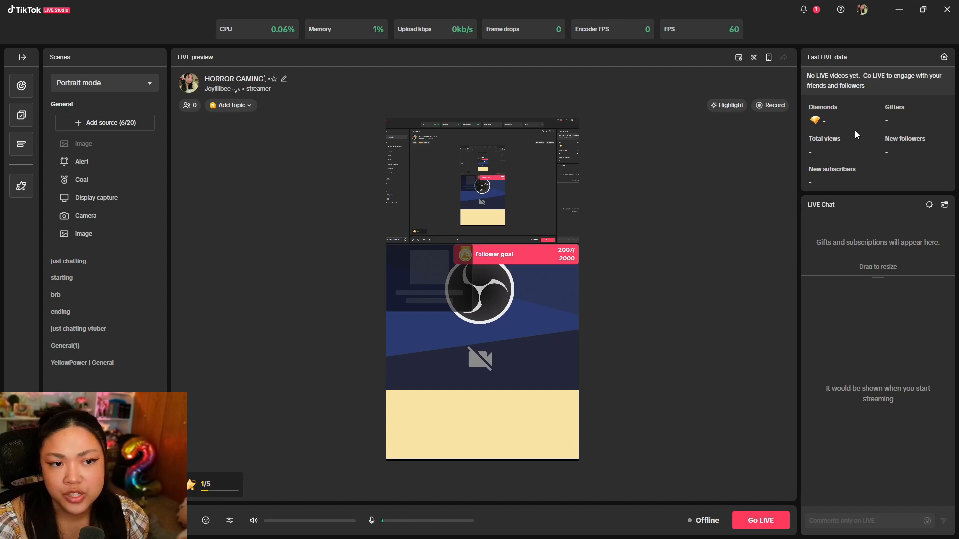
- Open the LIVE settings and review the moderators, cover, topic, title and video options
left_click(283, 79)
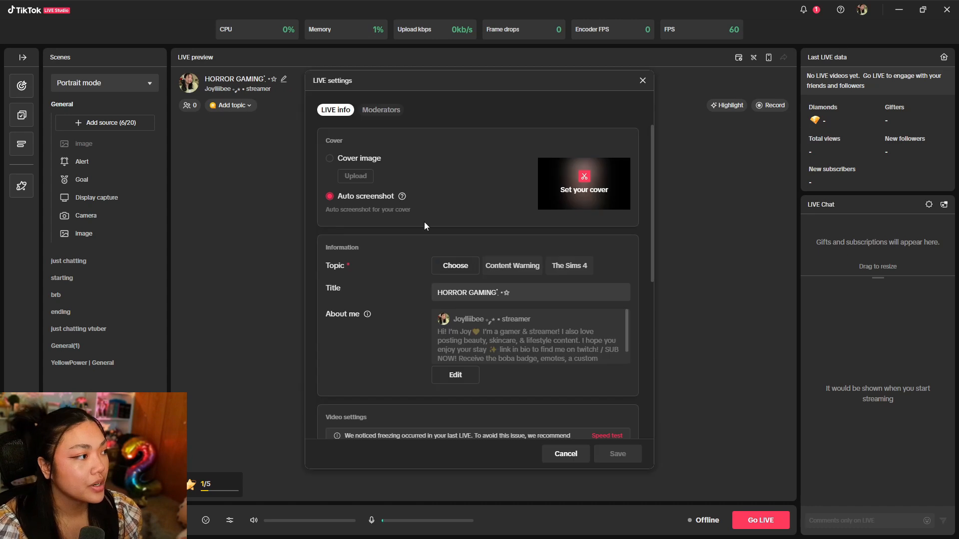
left_click(379, 110)
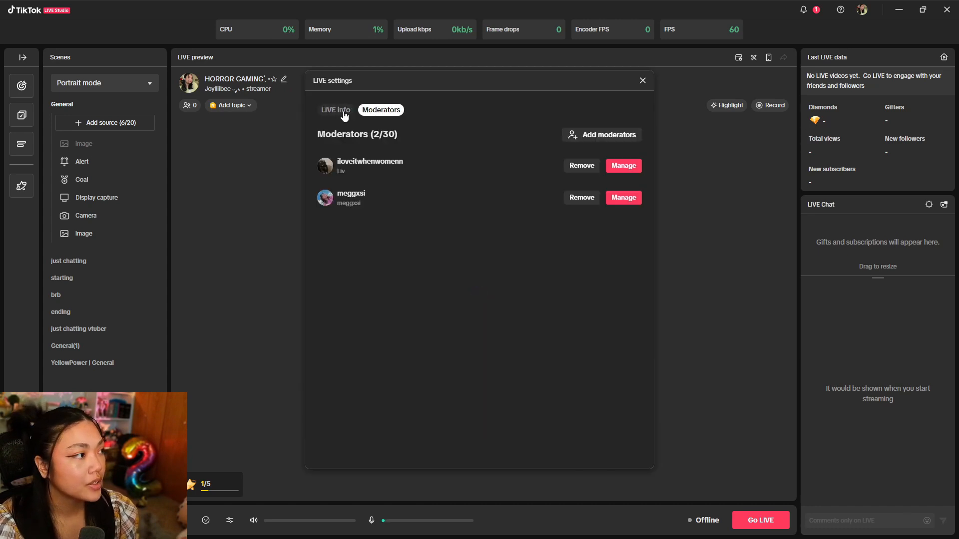
left_click(335, 110)
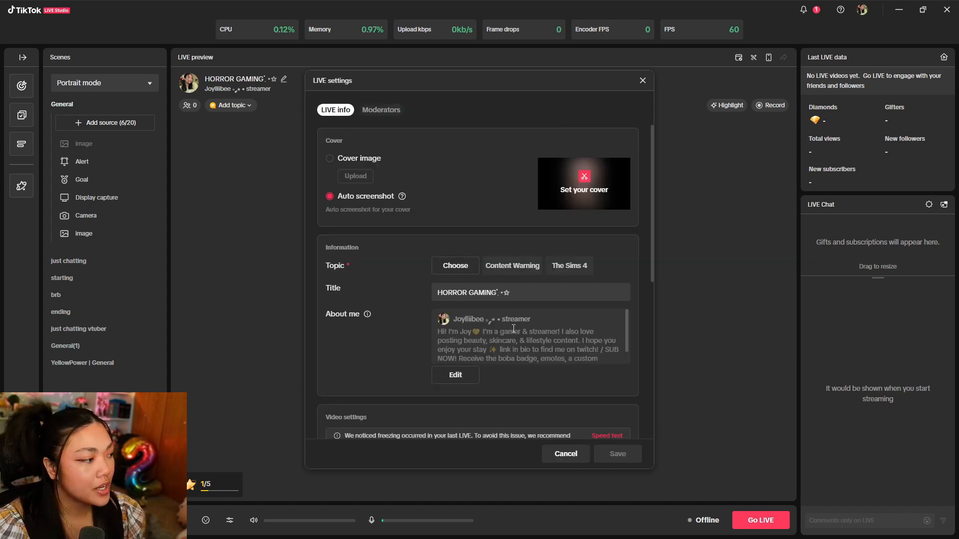
scroll(496, 350, "down", 2)
scroll(504, 345, "up", 2)
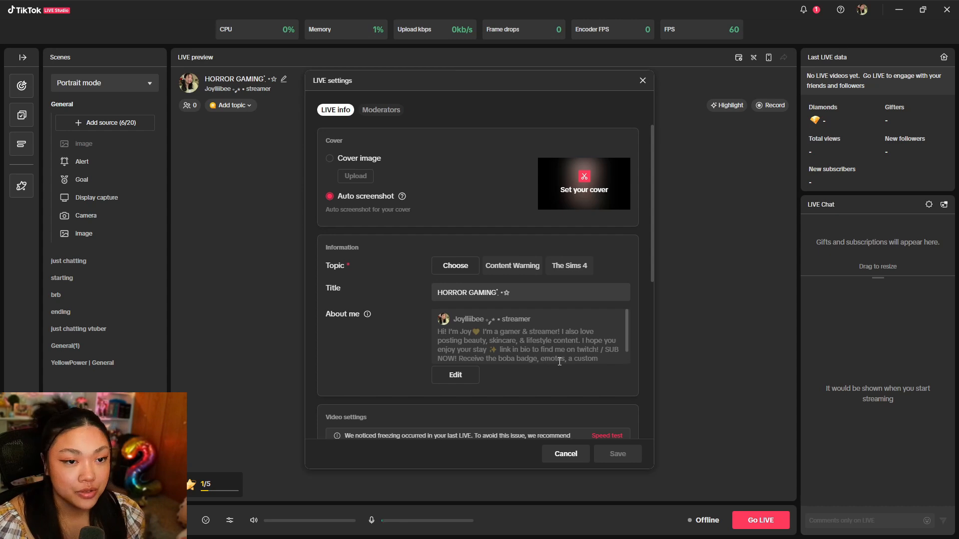
- Browse the Gaming topics that can be assigned to the LIVE
left_click(455, 265)
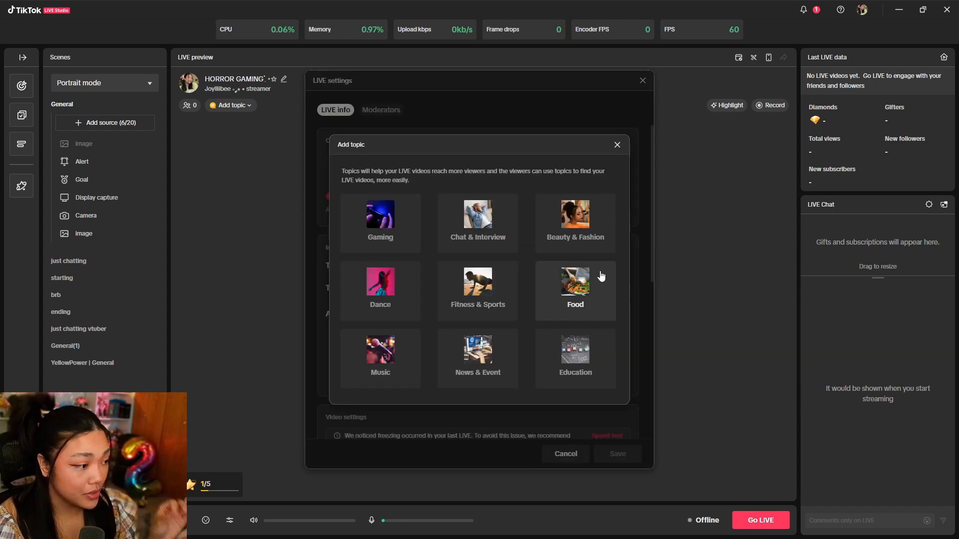
left_click(404, 239)
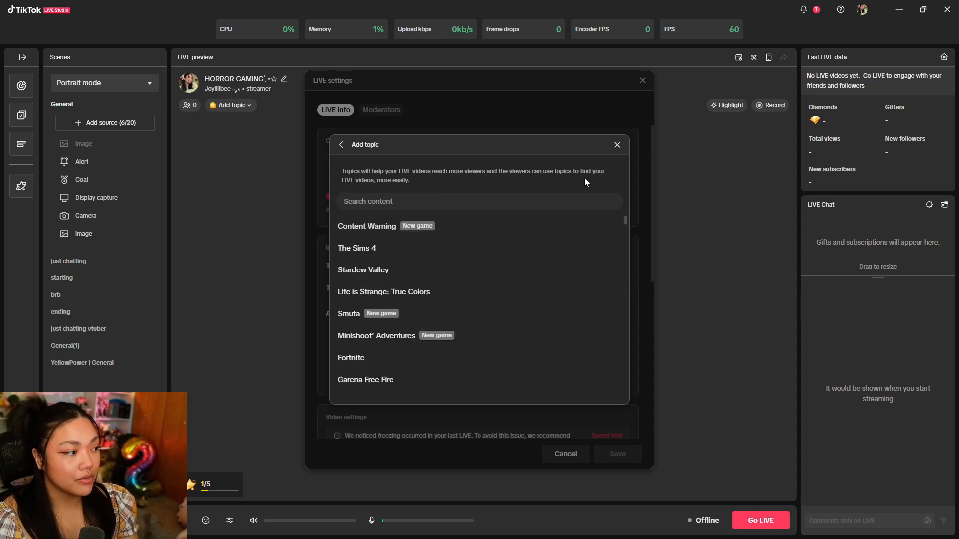
scroll(446, 315, "down", 1)
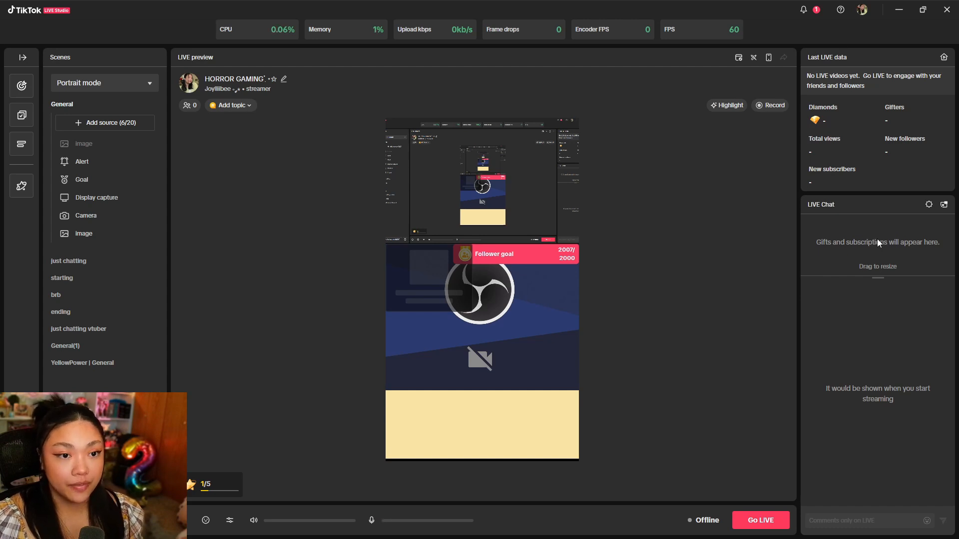
- Start the LIVE broadcast with the General scene
left_click(773, 527)
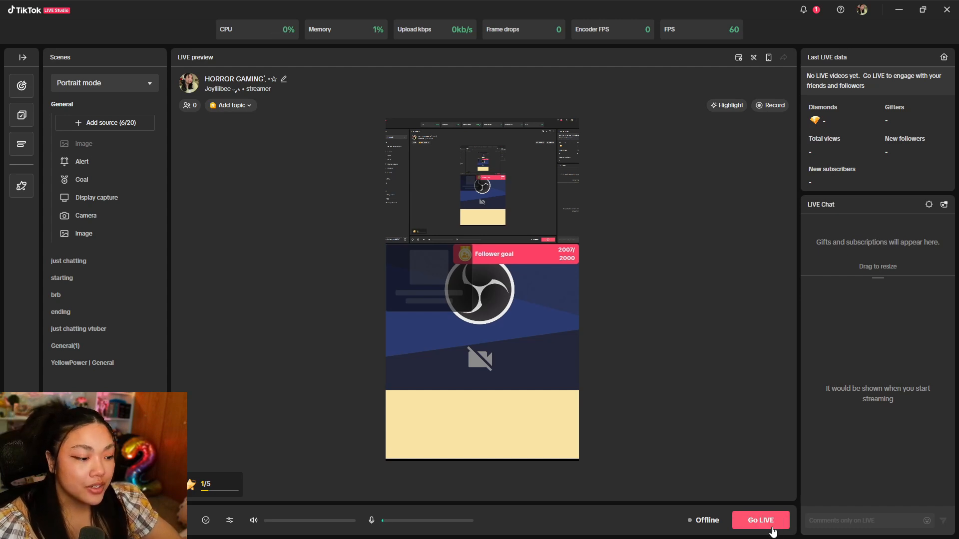